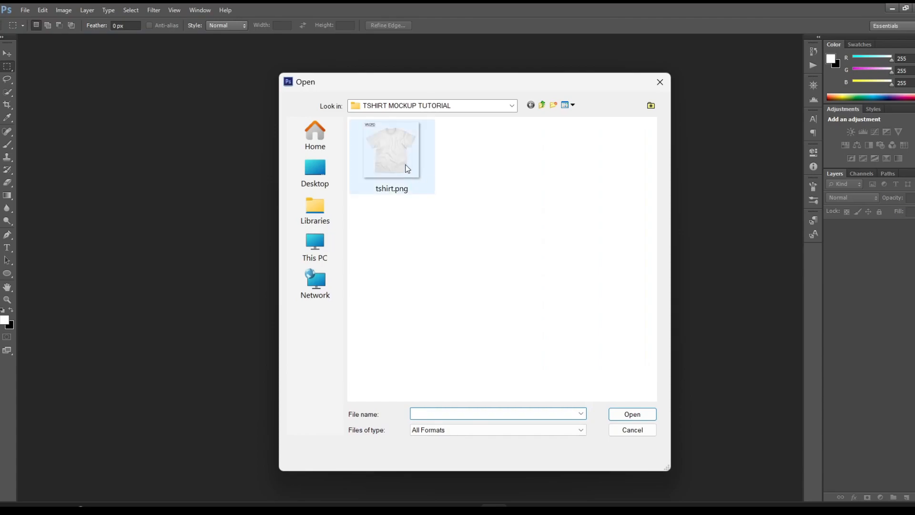
Step: Open tshirt.png and erase the Vacord Screenprinting logo above the shirt's sleeve with the Eraser
{"action": "left_click", "coordinate": [410, 170]}
{"action": "left_click", "coordinate": [638, 414]}
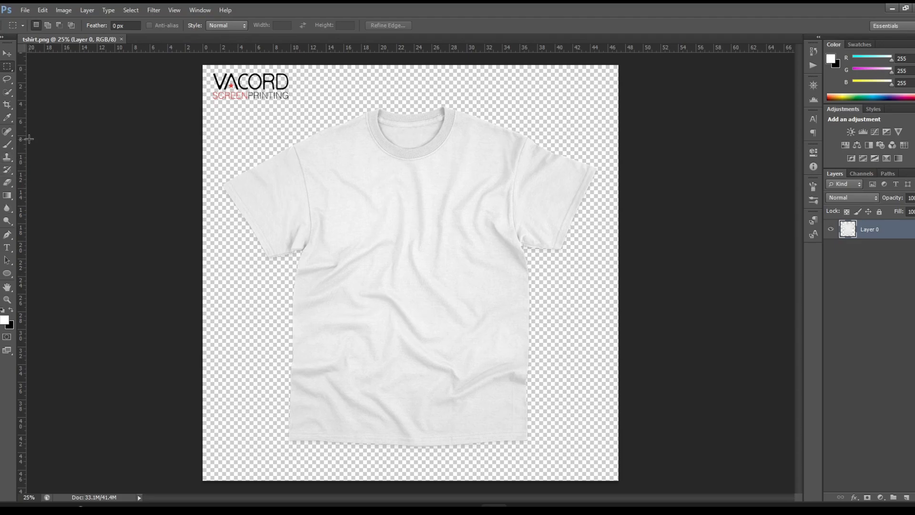
{"action": "left_click", "coordinate": [7, 182]}
{"action": "mouse_move", "coordinate": [217, 84]}
{"action": "left_mouse_down"}
{"action": "mouse_move", "coordinate": [280, 77]}
{"action": "mouse_move", "coordinate": [272, 98]}
{"action": "mouse_move", "coordinate": [216, 92]}
{"action": "left_mouse_up"}
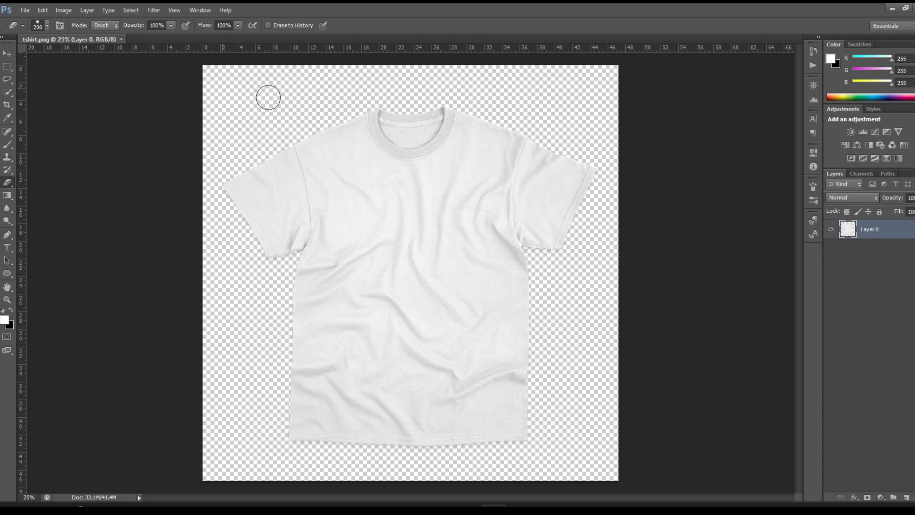
{"action": "left_click", "coordinate": [8, 52]}
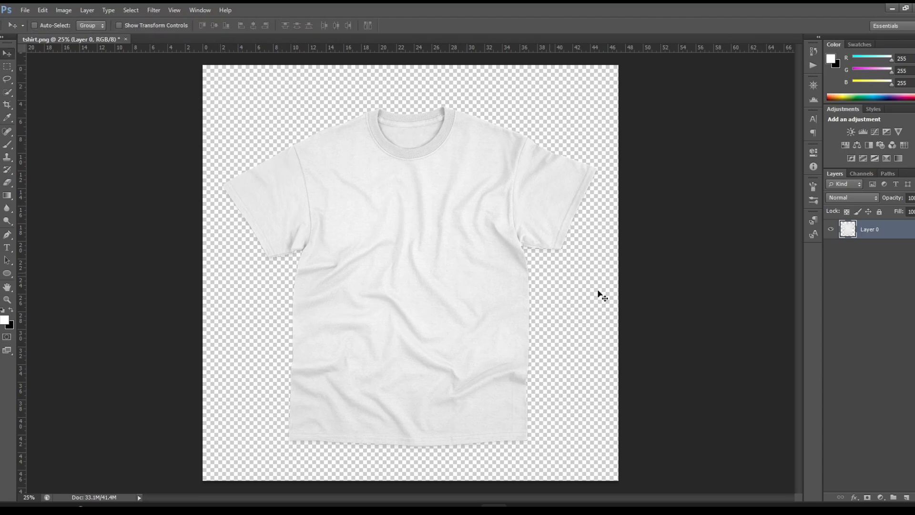
Step: Add a Photo Filter adjustment layer over the shirt with 97% density and black (000000) as the filter color
{"action": "left_click", "coordinate": [881, 498]}
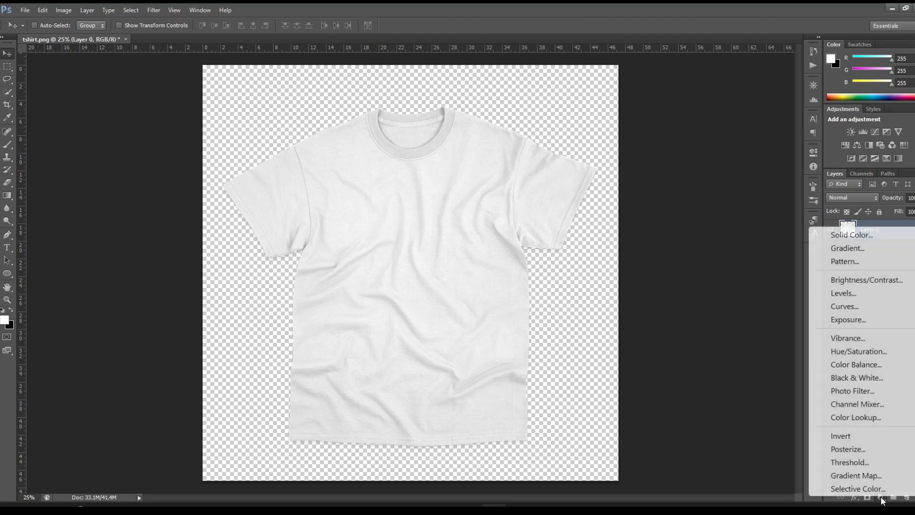
{"action": "left_click", "coordinate": [851, 391]}
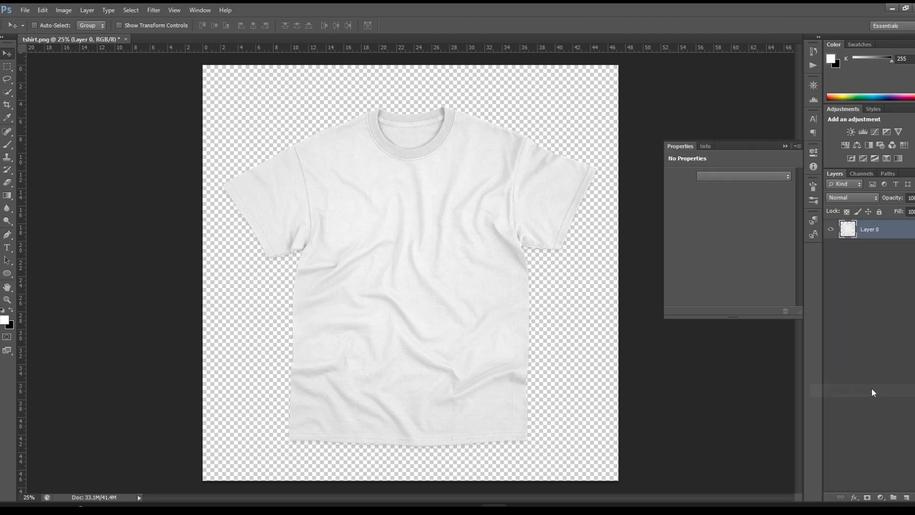
{"action": "left_click_drag", "start_coordinate": [706, 219], "coordinate": [778, 220]}
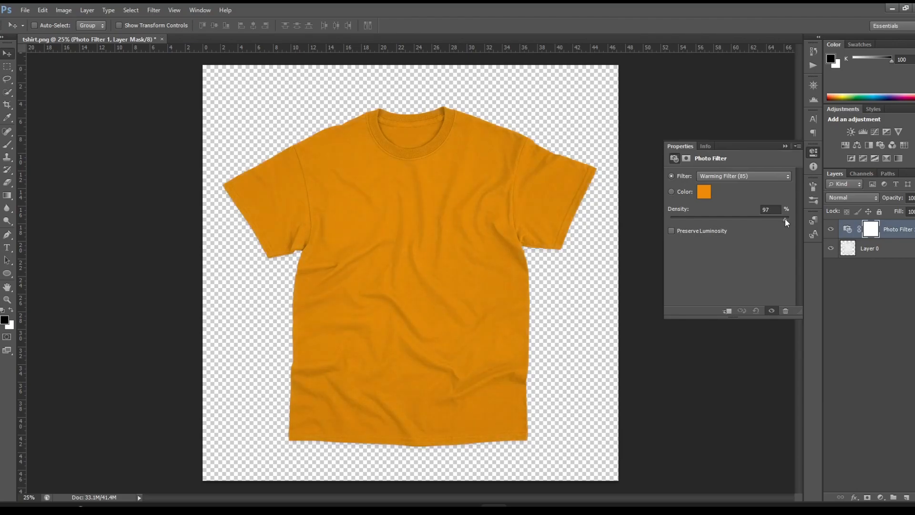
{"action": "left_click", "coordinate": [705, 192]}
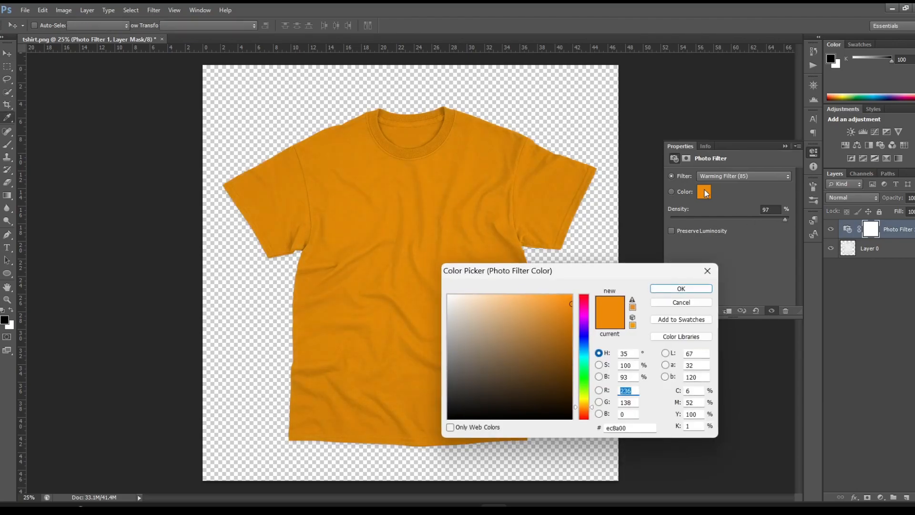
{"action": "left_click_drag", "start_coordinate": [459, 404], "coordinate": [423, 419]}
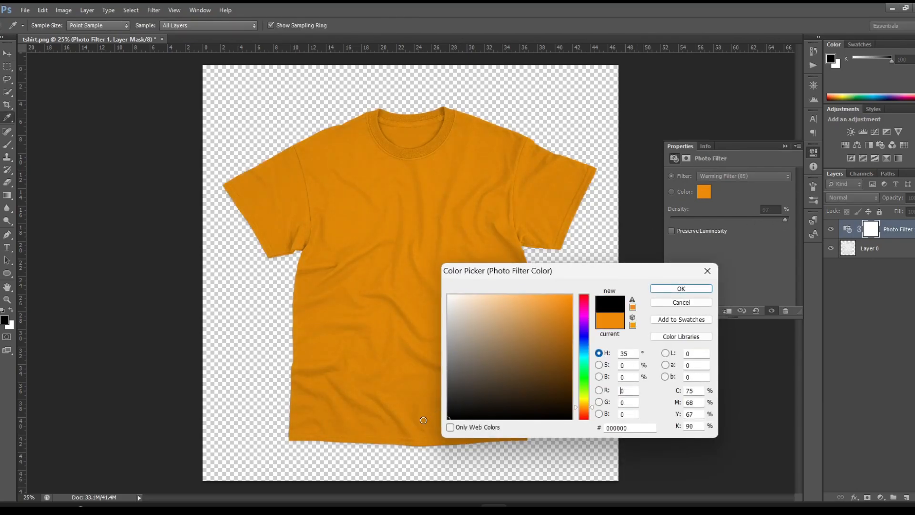
{"action": "left_click", "coordinate": [696, 289]}
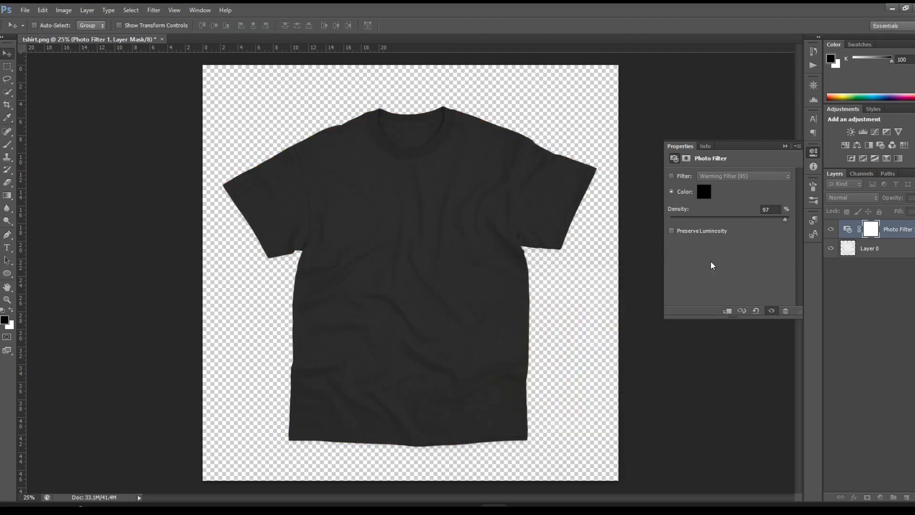
{"action": "left_click", "coordinate": [785, 146]}
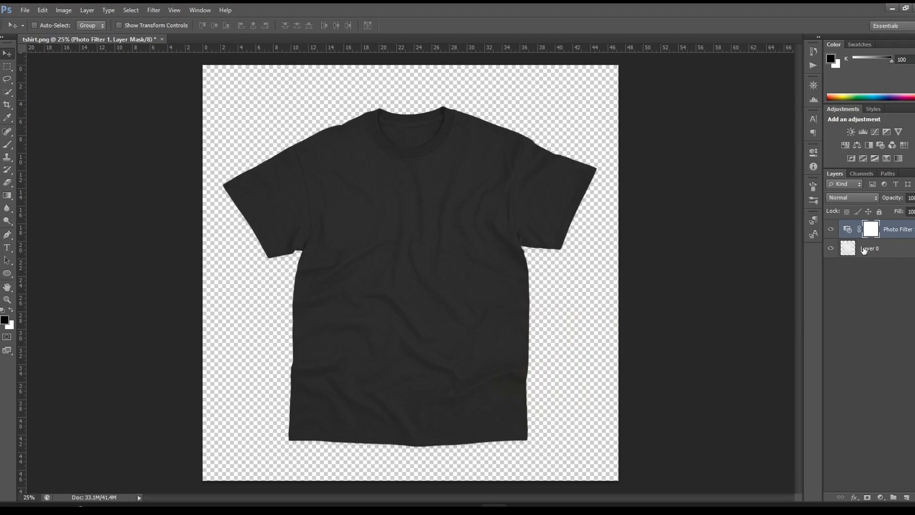
Step: Save the document as mockup.psd in Photoshop format with Maximize Compatibility enabled
{"action": "left_click", "coordinate": [25, 10]}
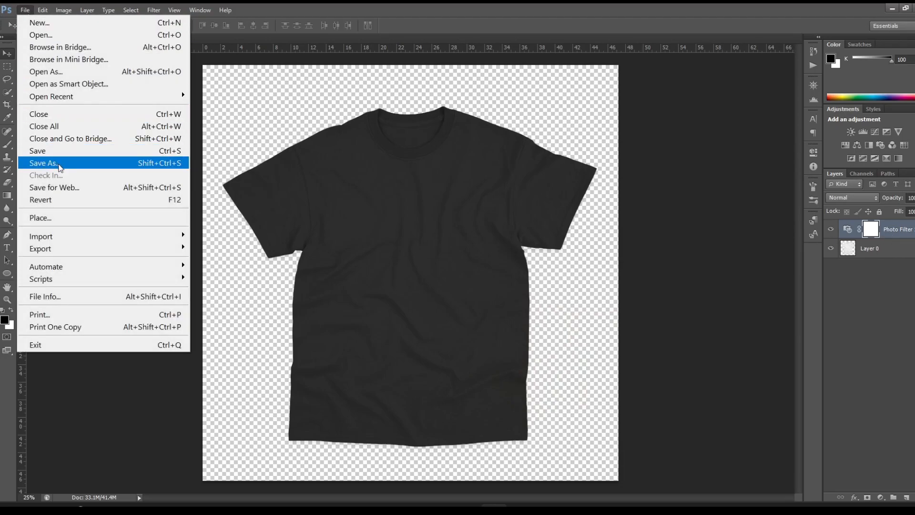
{"action": "left_click", "coordinate": [56, 162]}
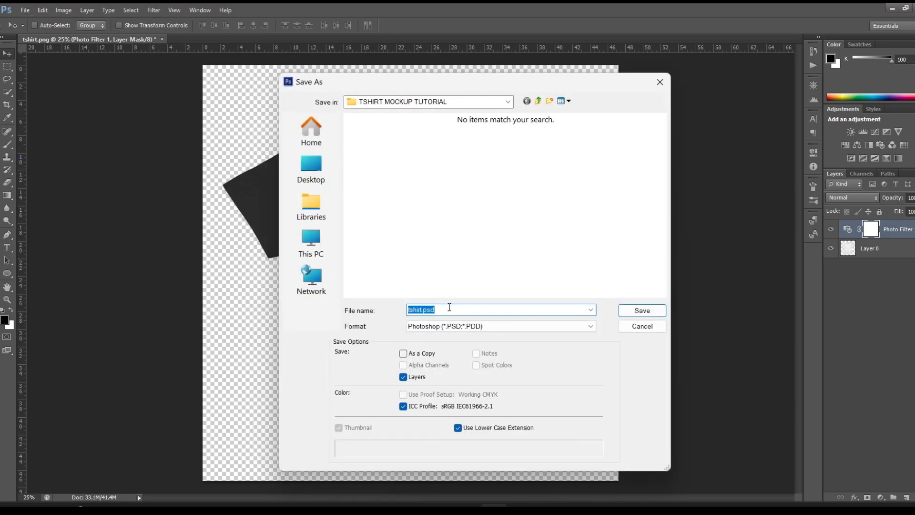
{"action": "type", "text": "mockup"}
{"action": "left_click", "coordinate": [636, 310]}
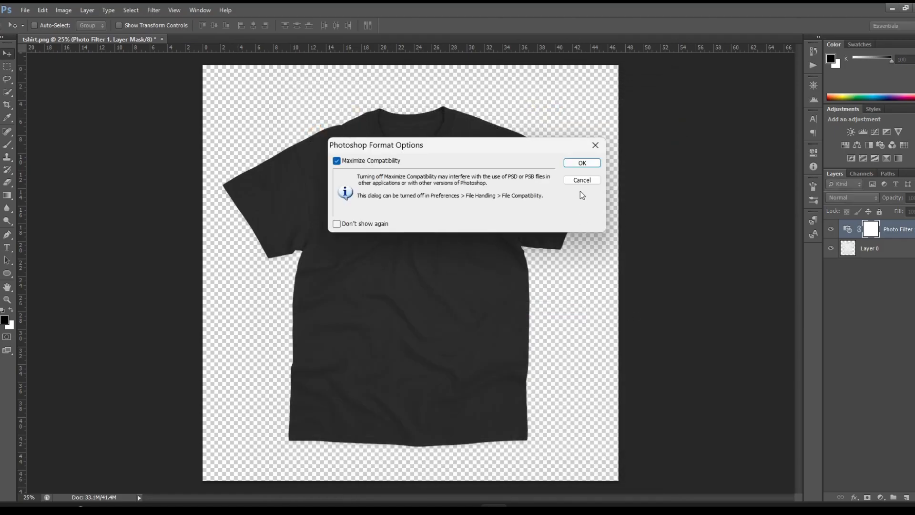
{"action": "left_click", "coordinate": [585, 163]}
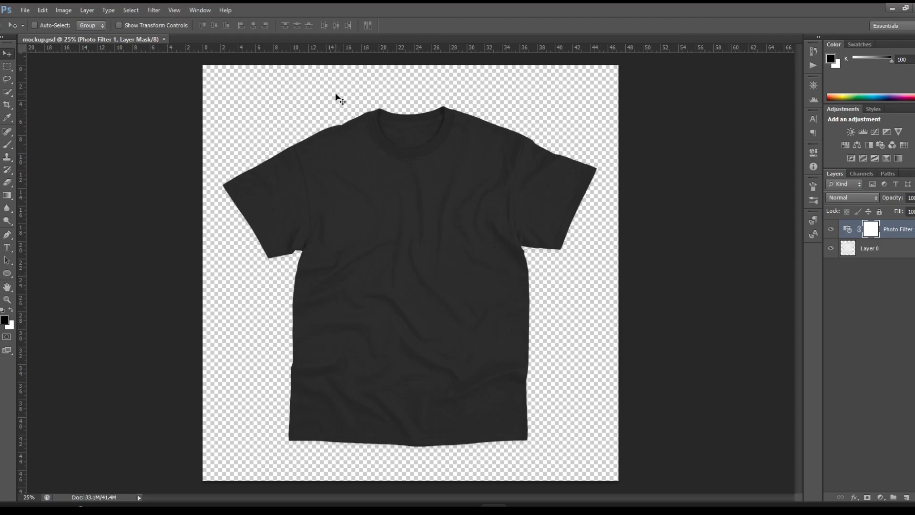
{"action": "left_click", "coordinate": [161, 13]}
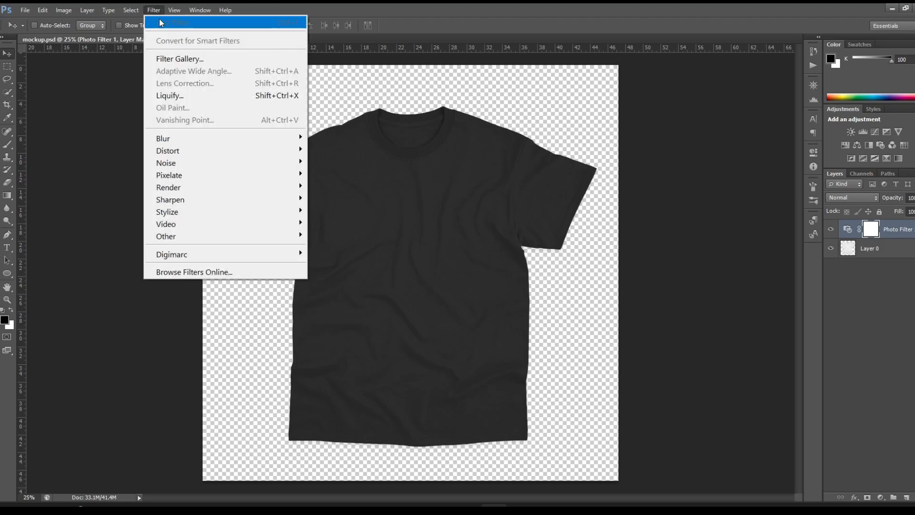
{"action": "mouse_move", "coordinate": [187, 154]}
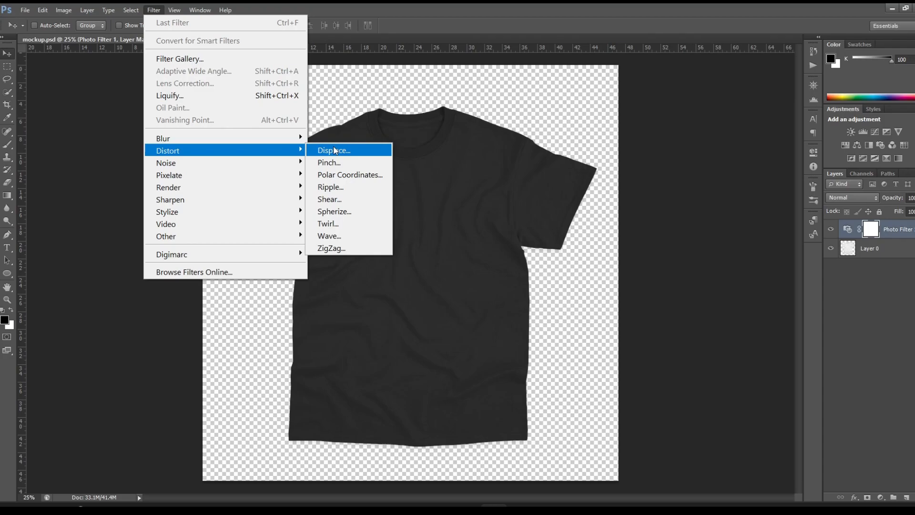
{"action": "left_click", "coordinate": [432, 34]}
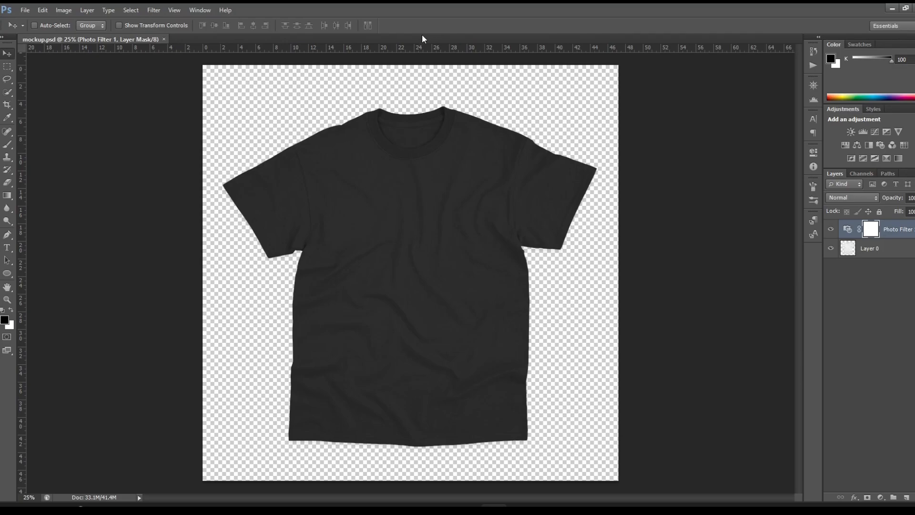
Step: Open the BACK.png artwork from the #3 Oni Warrior folder
{"action": "left_click", "coordinate": [25, 10]}
{"action": "left_click", "coordinate": [29, 35]}
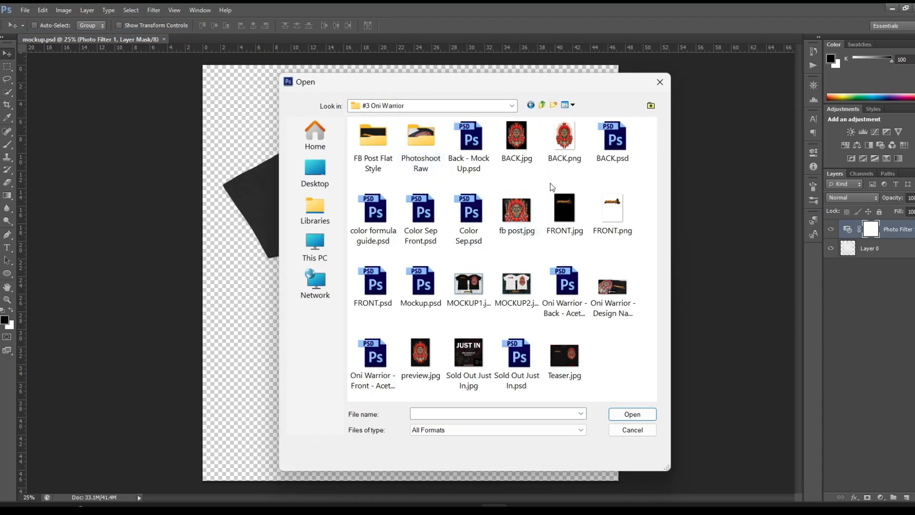
{"action": "double_click", "coordinate": [565, 137]}
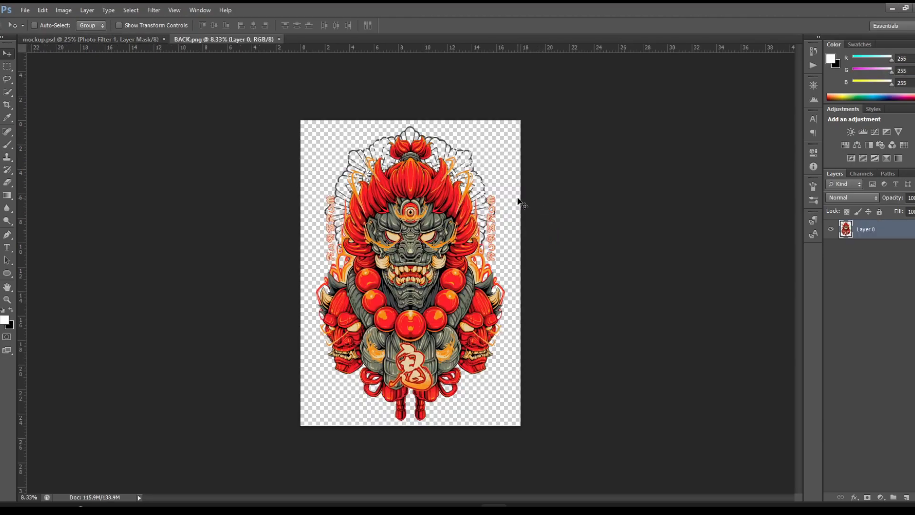
{"action": "key", "text": "ctrl+plus"}
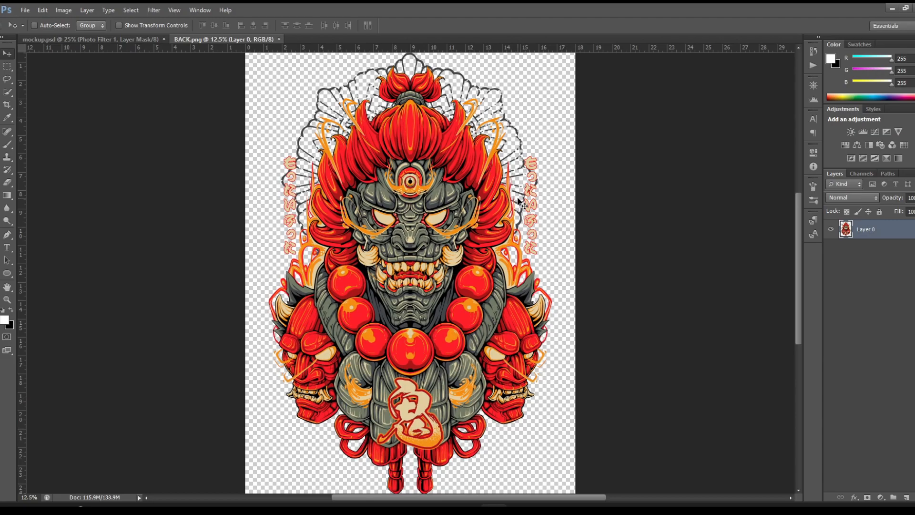
Step: In mockup.psd, merge the Photo Filter adjustment layer with the shirt layer, Layer 0
{"action": "left_click", "coordinate": [143, 40]}
{"action": "key", "text": "x"}
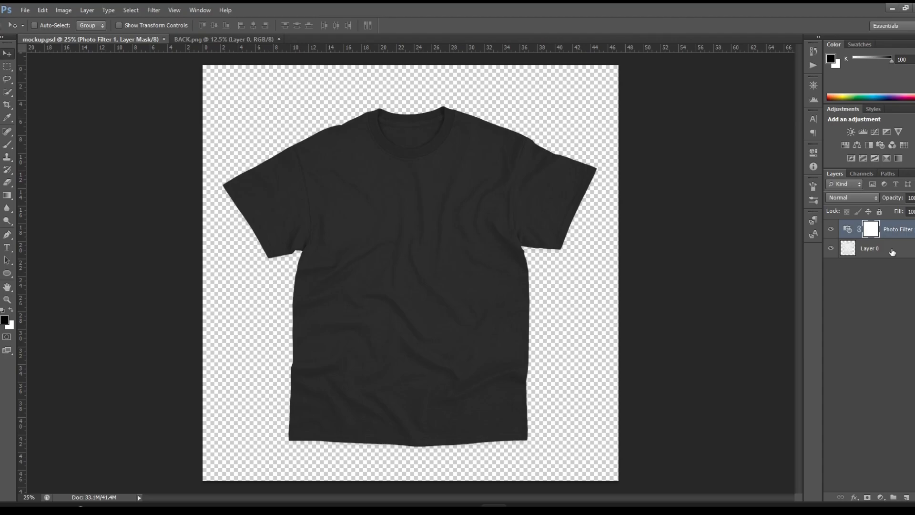
{"action": "left_click", "coordinate": [892, 251]}
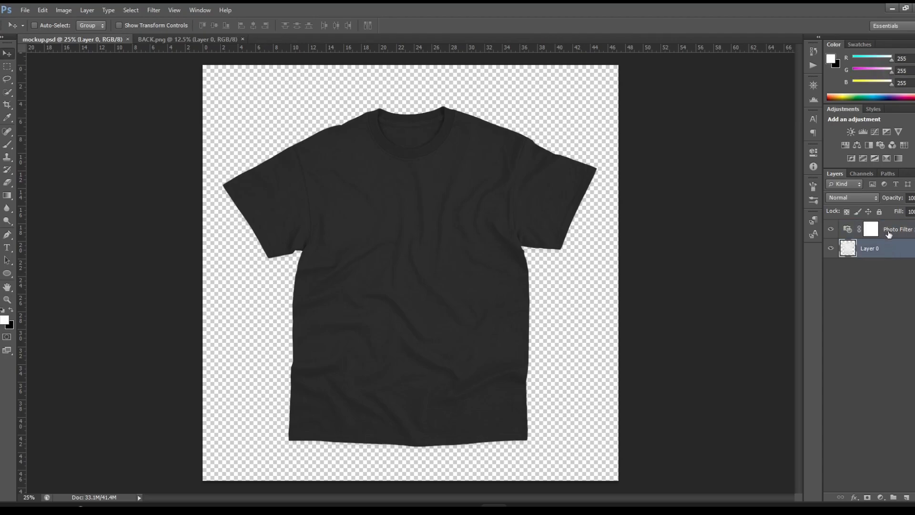
{"action": "left_click", "coordinate": [890, 237], "text": "shift"}
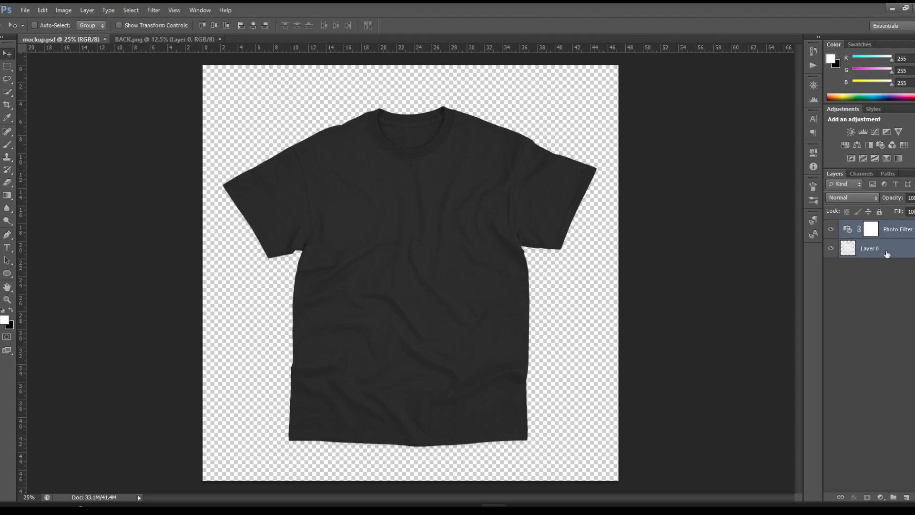
{"action": "right_click", "coordinate": [891, 247]}
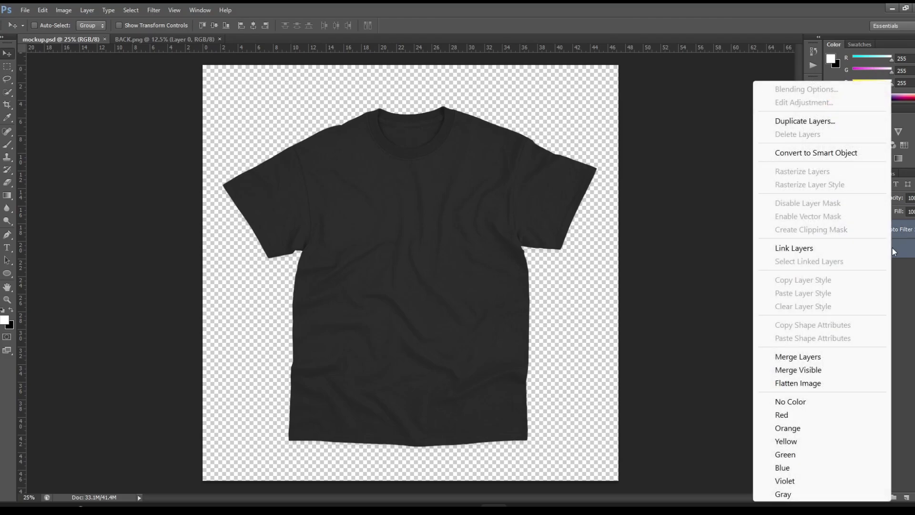
{"action": "left_click", "coordinate": [824, 356]}
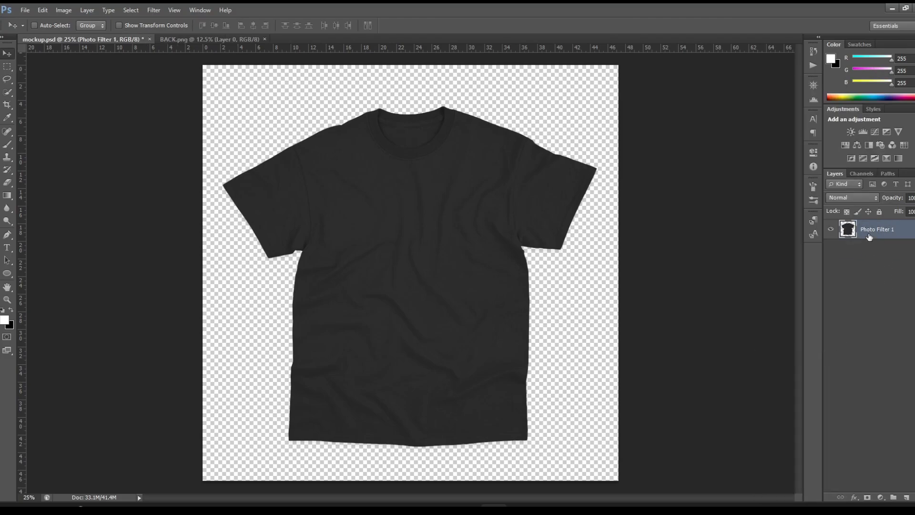
Step: Apply a Levels adjustment to the merged shirt layer with black input level 30 and midtones 1.51
{"action": "left_click", "coordinate": [70, 10]}
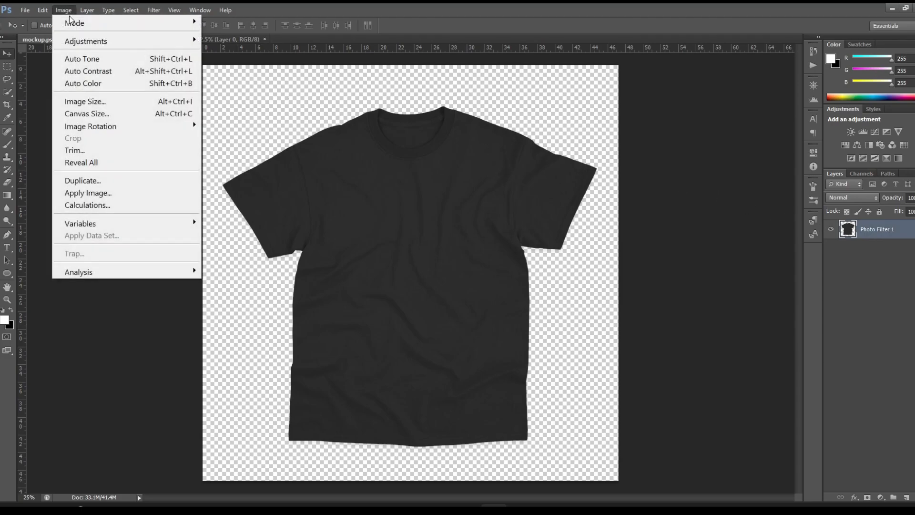
{"action": "mouse_move", "coordinate": [77, 45]}
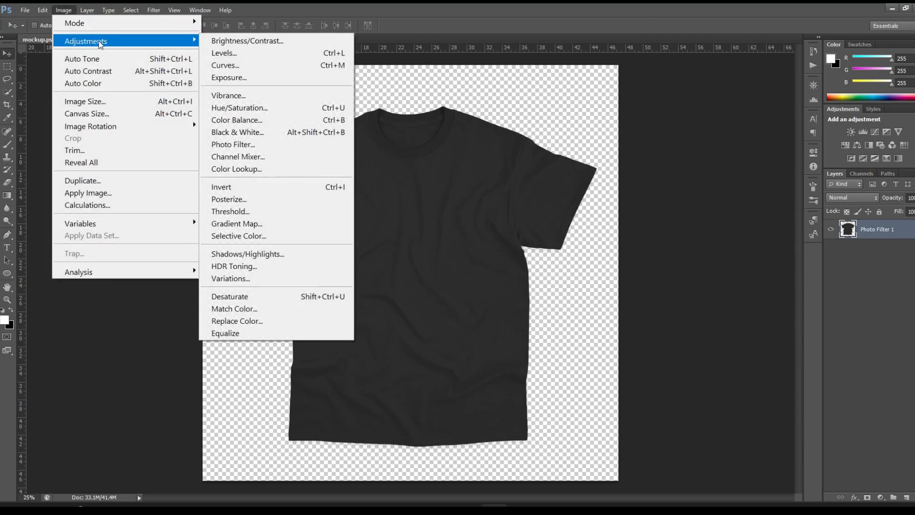
{"action": "left_click", "coordinate": [275, 53]}
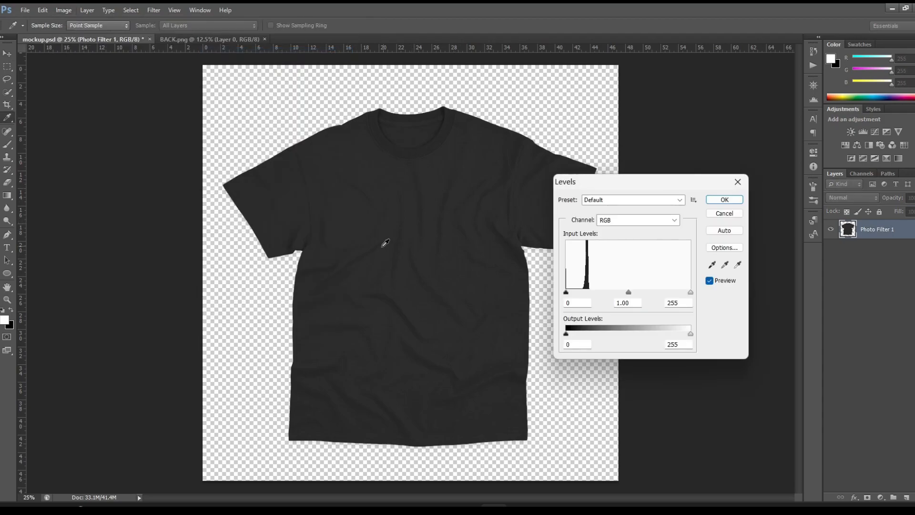
{"action": "mouse_move", "coordinate": [627, 293]}
{"action": "left_mouse_down"}
{"action": "mouse_move", "coordinate": [612, 291]}
{"action": "mouse_move", "coordinate": [625, 291]}
{"action": "left_mouse_up"}
{"action": "mouse_move", "coordinate": [566, 292]}
{"action": "left_mouse_down"}
{"action": "mouse_move", "coordinate": [621, 291]}
{"action": "mouse_move", "coordinate": [580, 293]}
{"action": "left_mouse_up"}
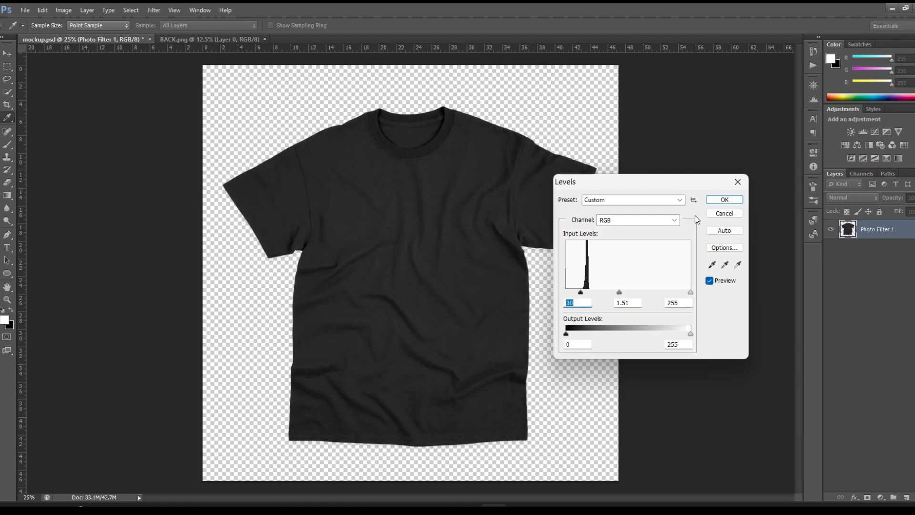
{"action": "left_click", "coordinate": [715, 201]}
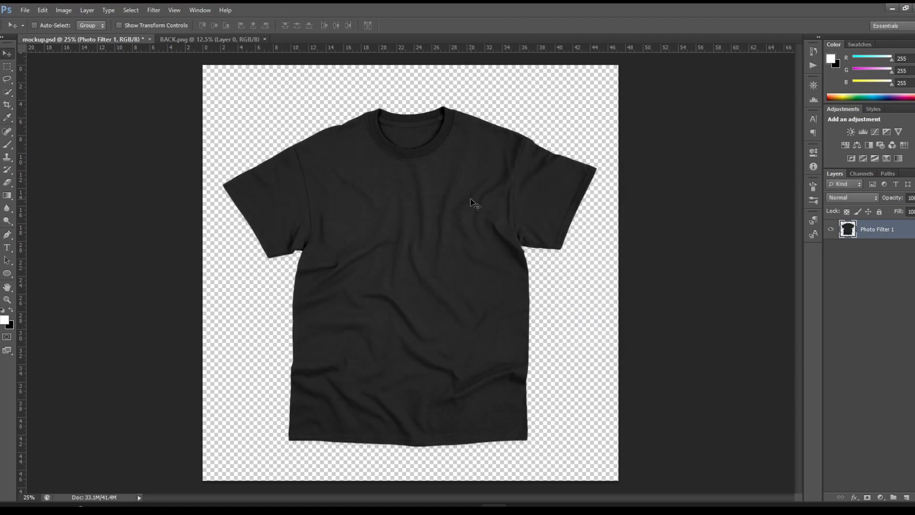
Step: Apply a Gaussian Blur with a radius of 8.6 pixels to the merged shirt layer
{"action": "key", "text": "ctrl+plus"}
{"action": "key", "text": "ctrl+plus"}
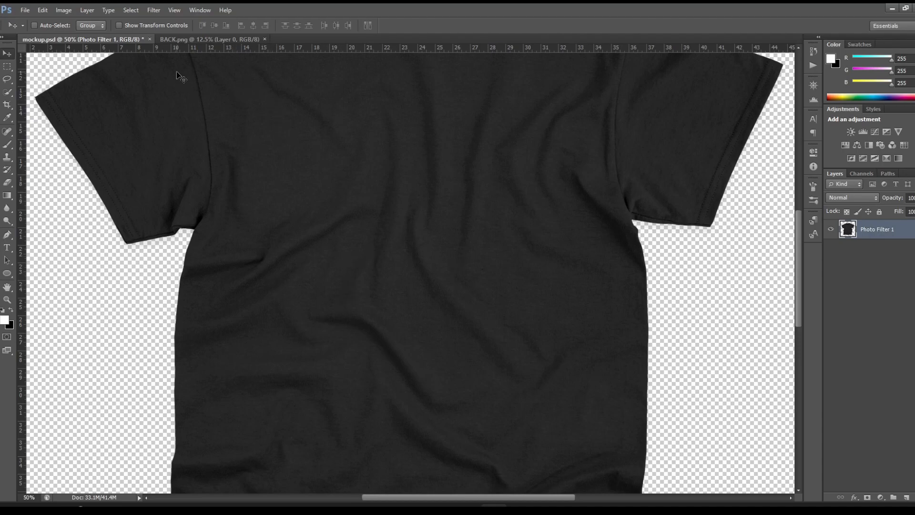
{"action": "left_click", "coordinate": [160, 13]}
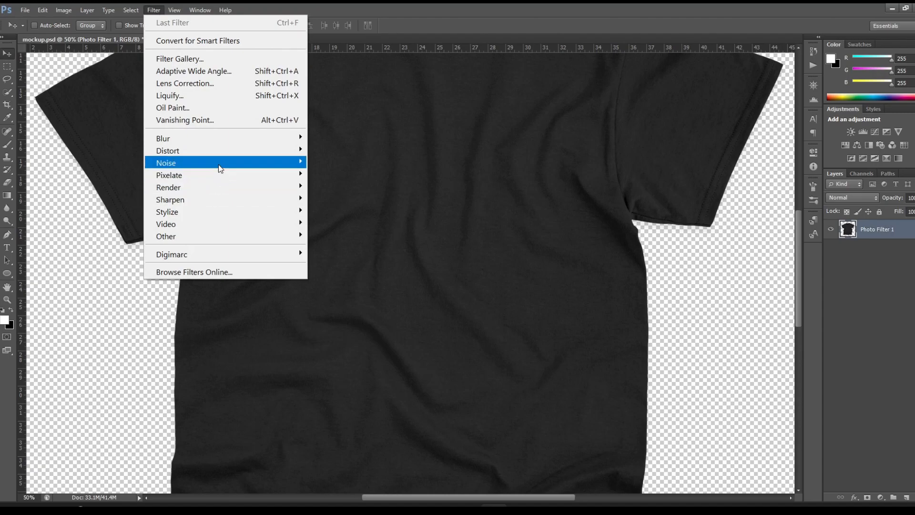
{"action": "mouse_move", "coordinate": [226, 141]}
{"action": "left_click", "coordinate": [357, 229]}
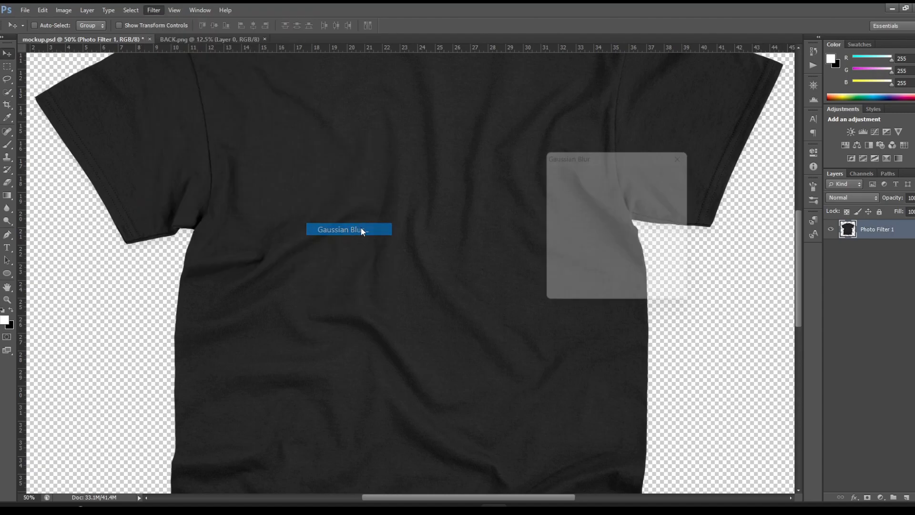
{"action": "left_click_drag", "start_coordinate": [579, 304], "coordinate": [590, 306]}
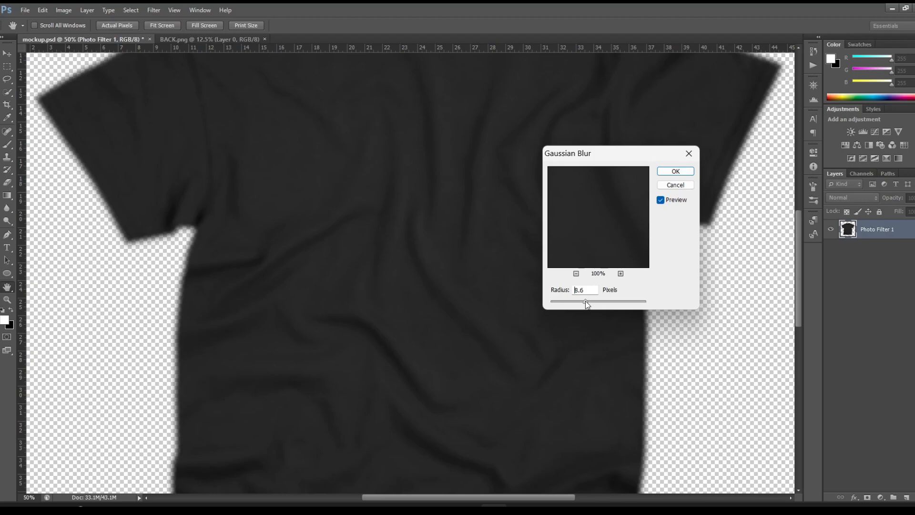
{"action": "left_click", "coordinate": [676, 172]}
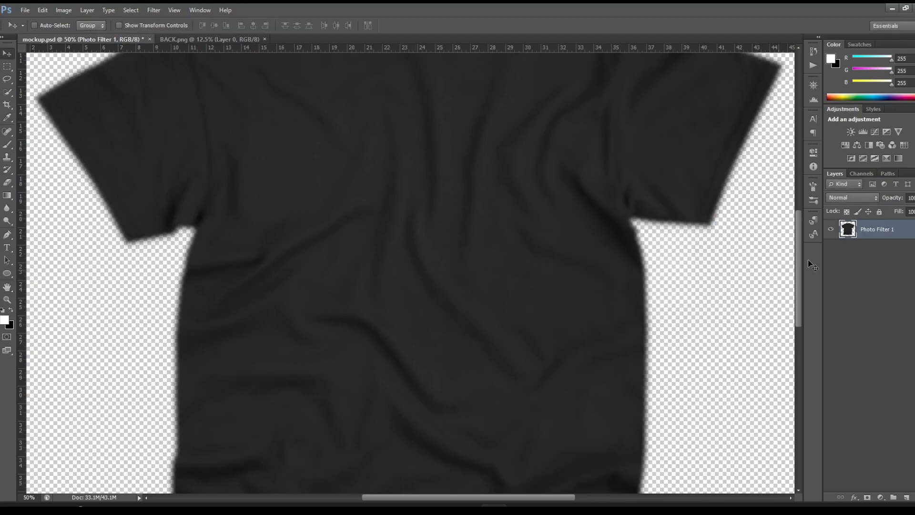
Step: Compare the fold contrast in the shirt's Red, Green and Blue channels and select the Green channel
{"action": "left_click", "coordinate": [861, 174]}
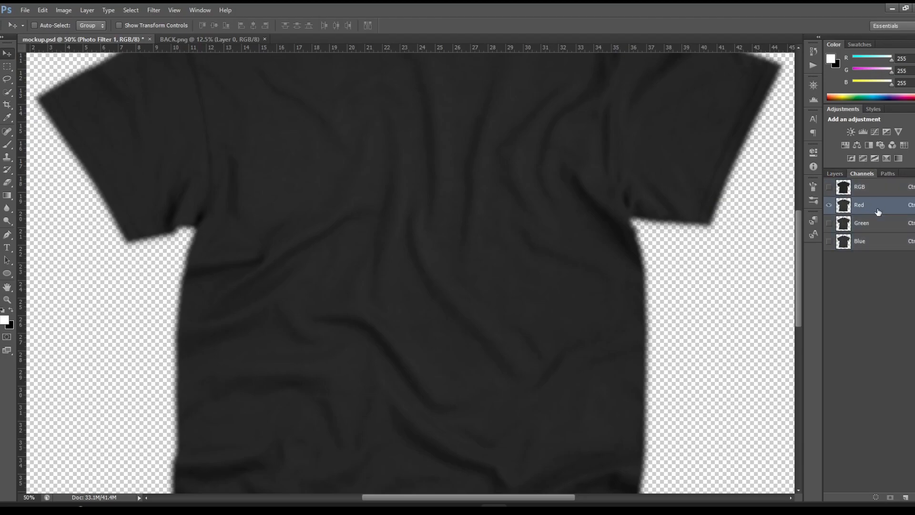
{"action": "left_click", "coordinate": [878, 209]}
{"action": "left_click", "coordinate": [883, 231]}
{"action": "left_click", "coordinate": [883, 245]}
{"action": "left_click", "coordinate": [888, 226]}
{"action": "left_click", "coordinate": [887, 207]}
{"action": "left_click", "coordinate": [882, 229]}
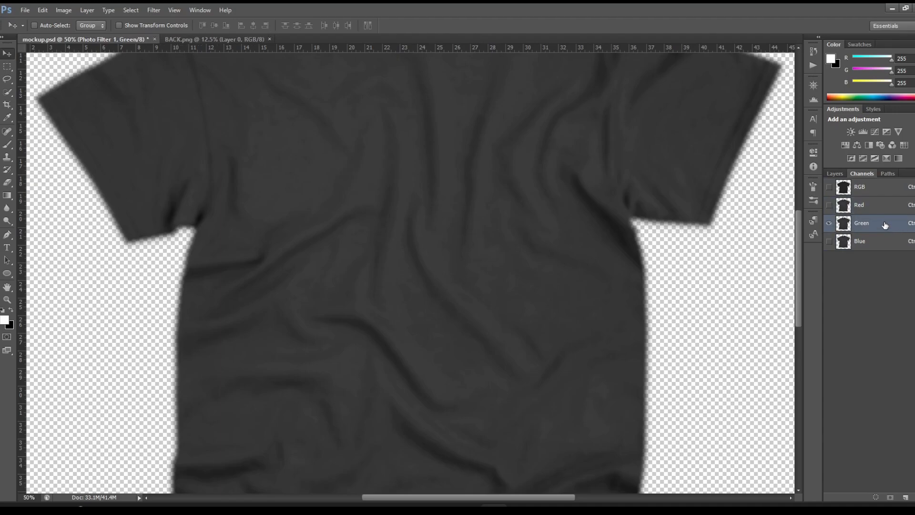
Step: Duplicate the Green channel into a new document named displacement
{"action": "right_click", "coordinate": [887, 225]}
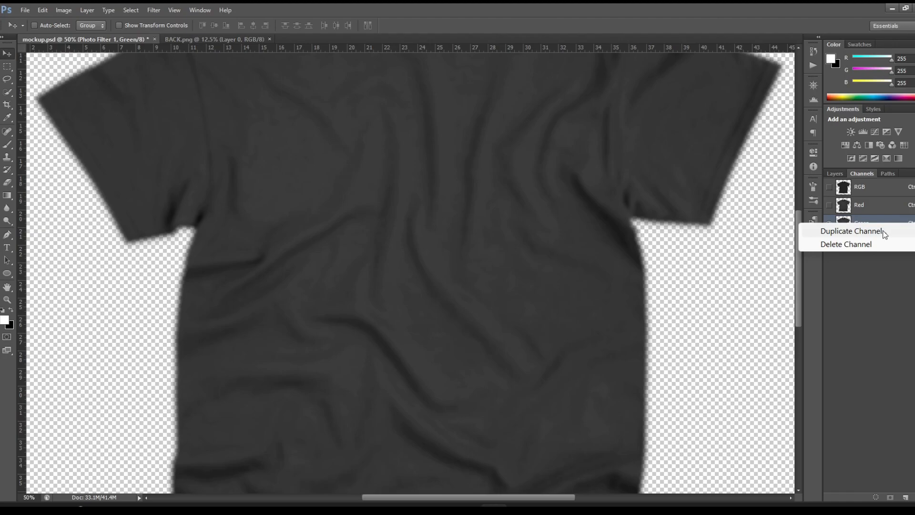
{"action": "left_click", "coordinate": [882, 231]}
{"action": "left_click", "coordinate": [439, 197]}
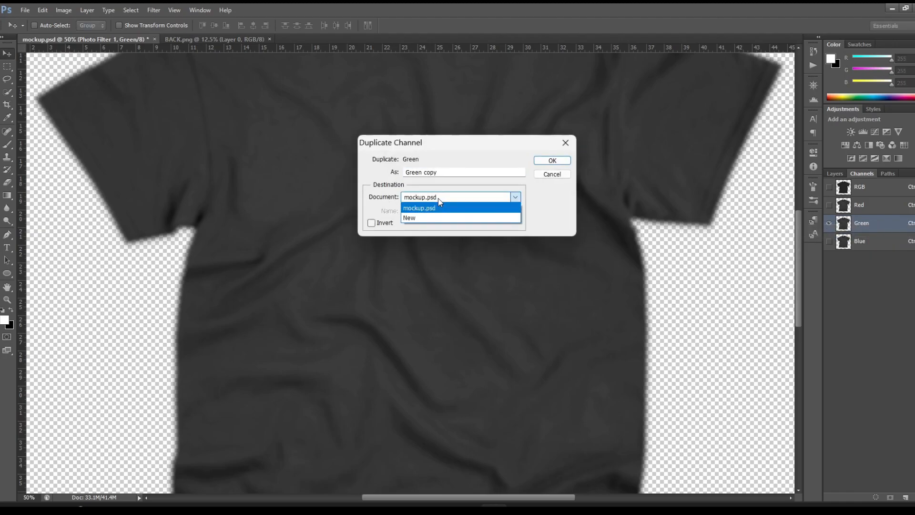
{"action": "left_click", "coordinate": [438, 219]}
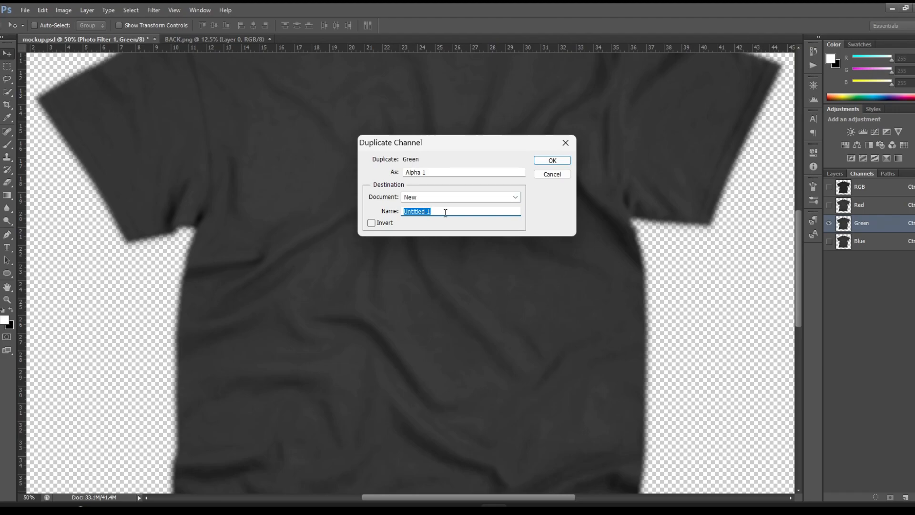
{"action": "type", "text": "displacement"}
{"action": "left_click", "coordinate": [543, 162]}
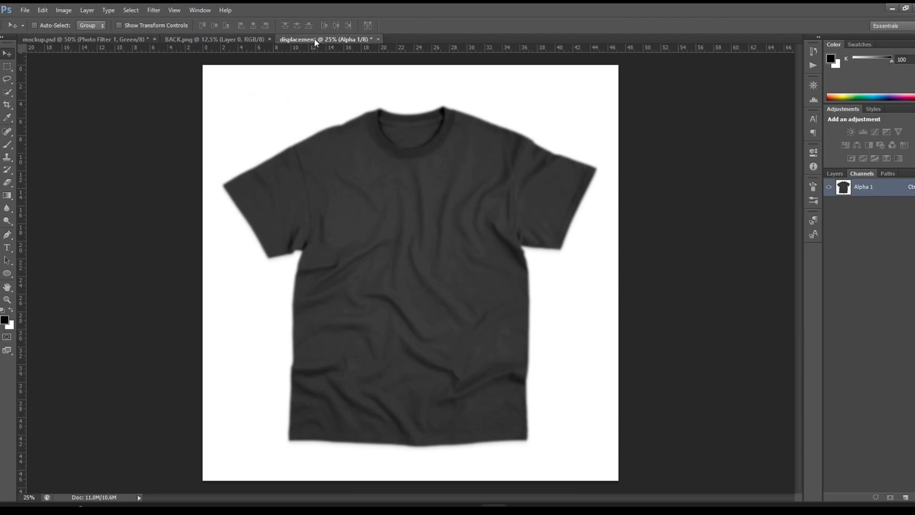
Step: Save the new document as displacement.psd in the TSHIRT MOCKUP TUTORIAL folder and close it
{"action": "left_click", "coordinate": [25, 10]}
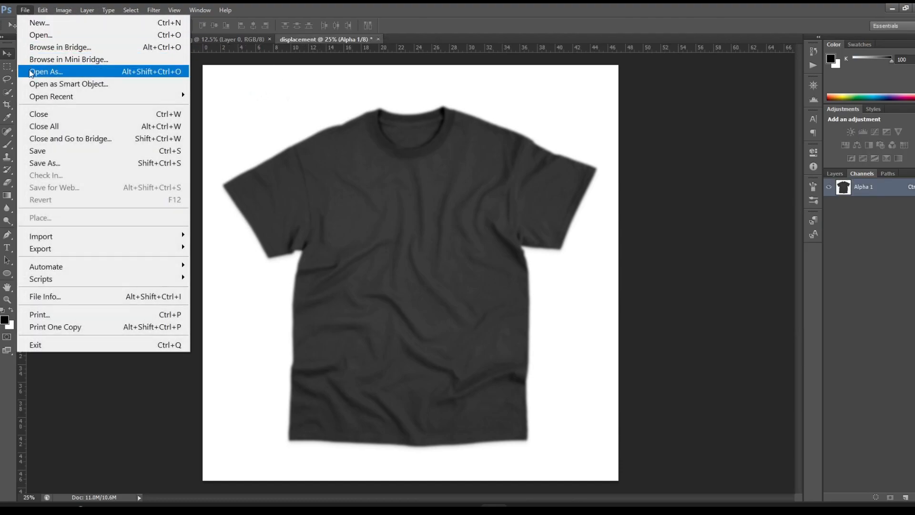
{"action": "left_click", "coordinate": [55, 164]}
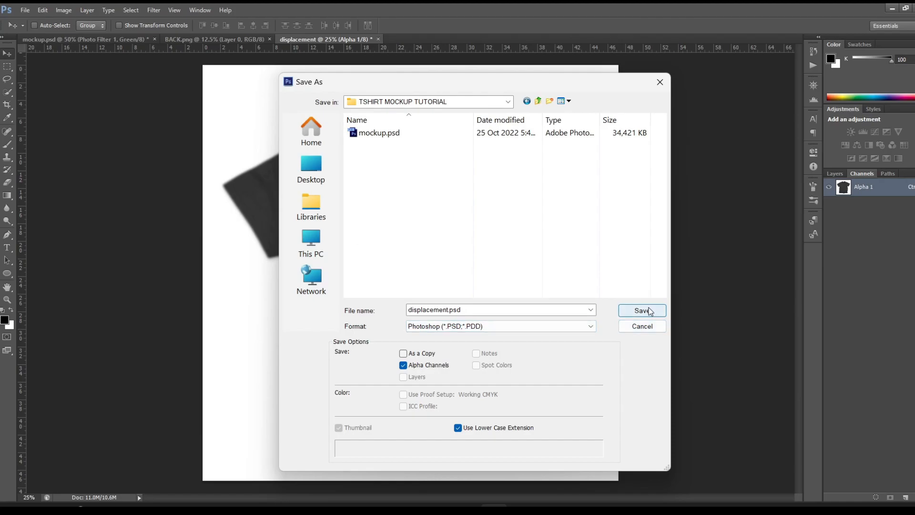
{"action": "left_click", "coordinate": [643, 310]}
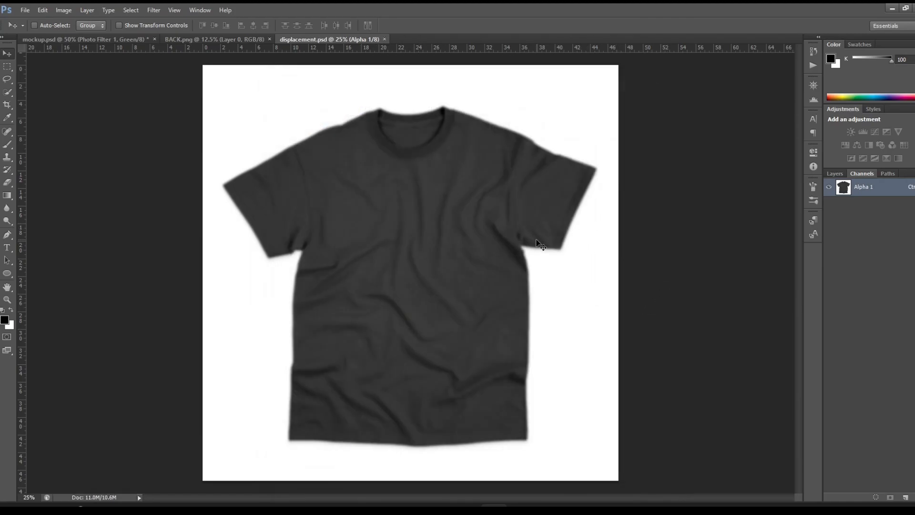
{"action": "left_click", "coordinate": [384, 39]}
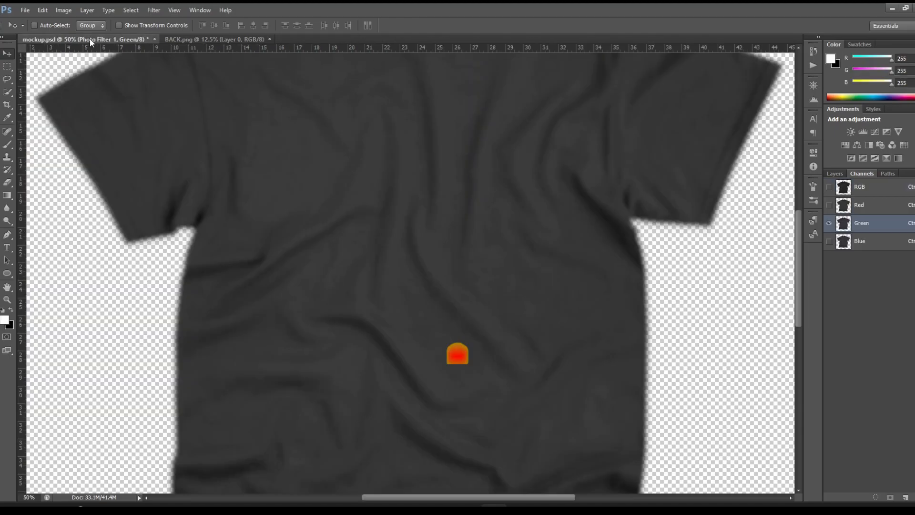
Step: Close mockup.psd without saving its changes and reopen it from the TSHIRT MOCKUP TUTORIAL folder
{"action": "left_click", "coordinate": [843, 175]}
{"action": "left_click", "coordinate": [153, 38]}
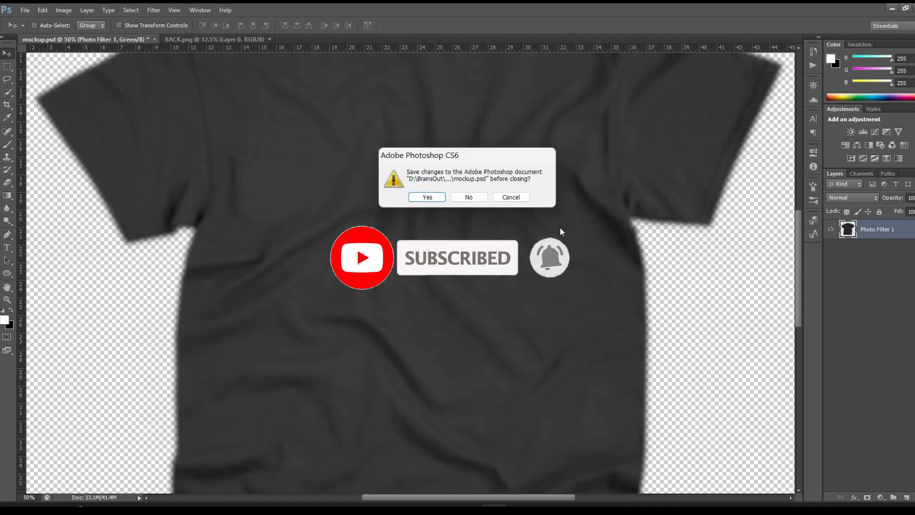
{"action": "left_click", "coordinate": [469, 196]}
{"action": "left_click", "coordinate": [25, 10]}
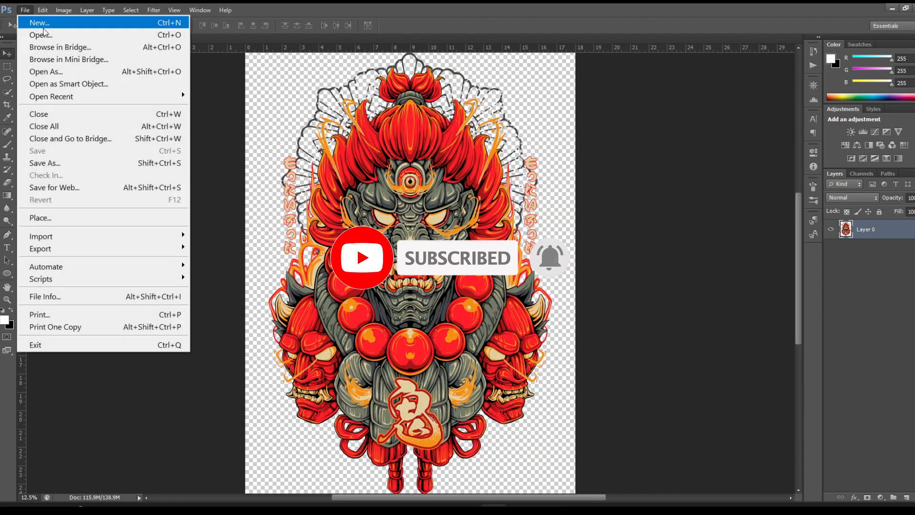
{"action": "left_click", "coordinate": [42, 34]}
{"action": "left_click", "coordinate": [384, 151]}
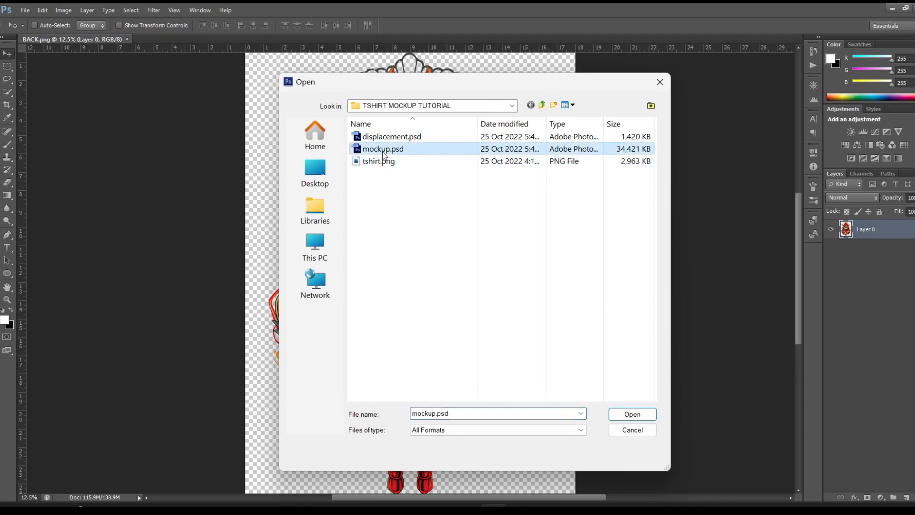
{"action": "left_click", "coordinate": [632, 415]}
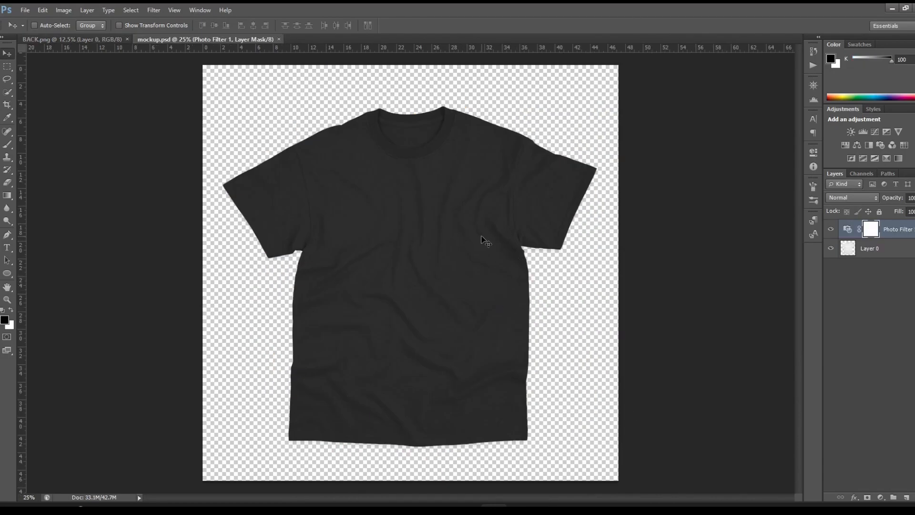
Step: Copy the entire BACK.png artwork and paste it into mockup.psd above the Photo Filter layer
{"action": "left_click", "coordinate": [92, 38]}
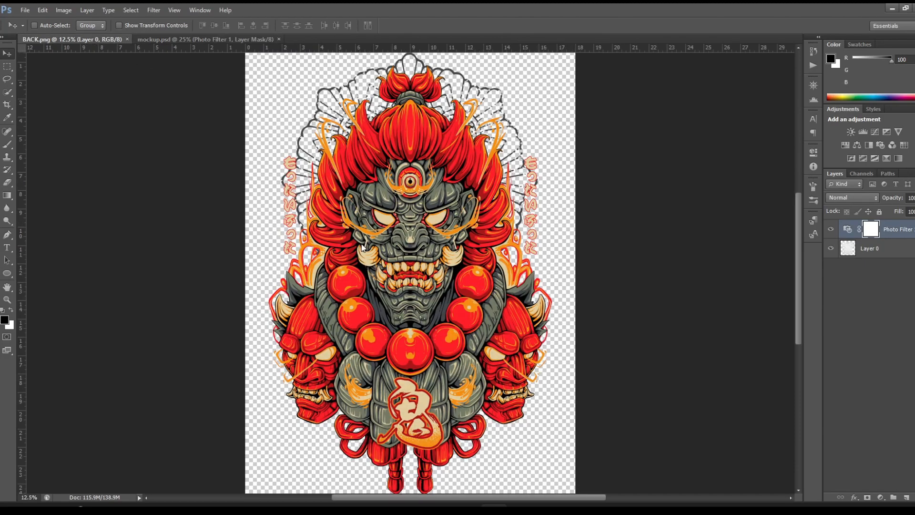
{"action": "left_click", "coordinate": [132, 11]}
{"action": "left_click", "coordinate": [138, 24]}
{"action": "left_click", "coordinate": [124, 12]}
{"action": "mouse_move", "coordinate": [42, 10]}
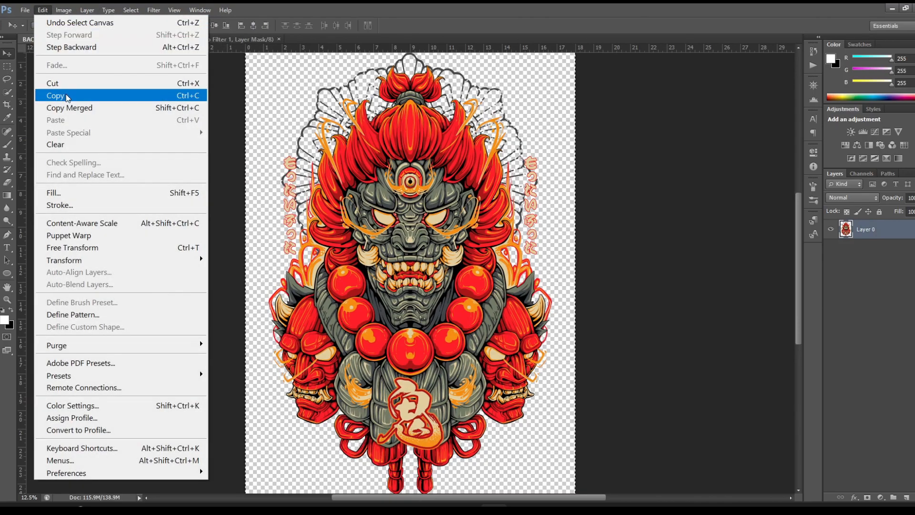
{"action": "left_click", "coordinate": [60, 95]}
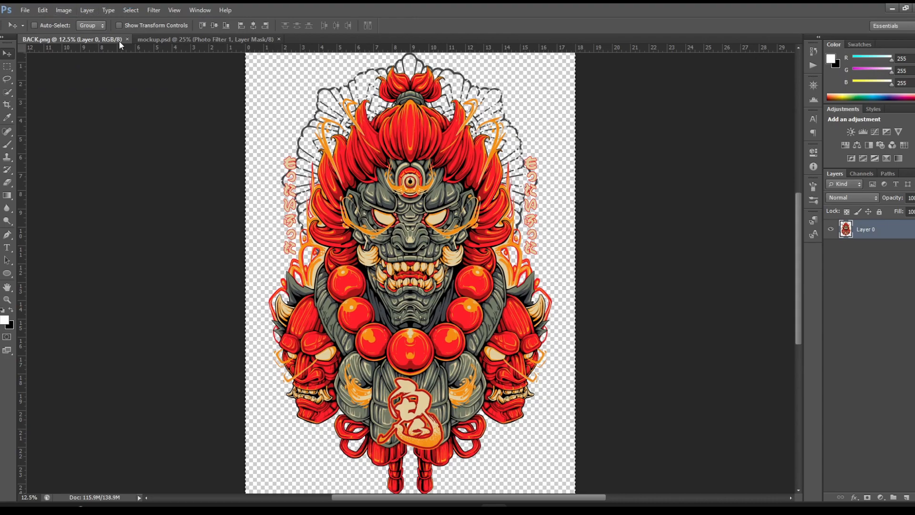
{"action": "left_click", "coordinate": [162, 40]}
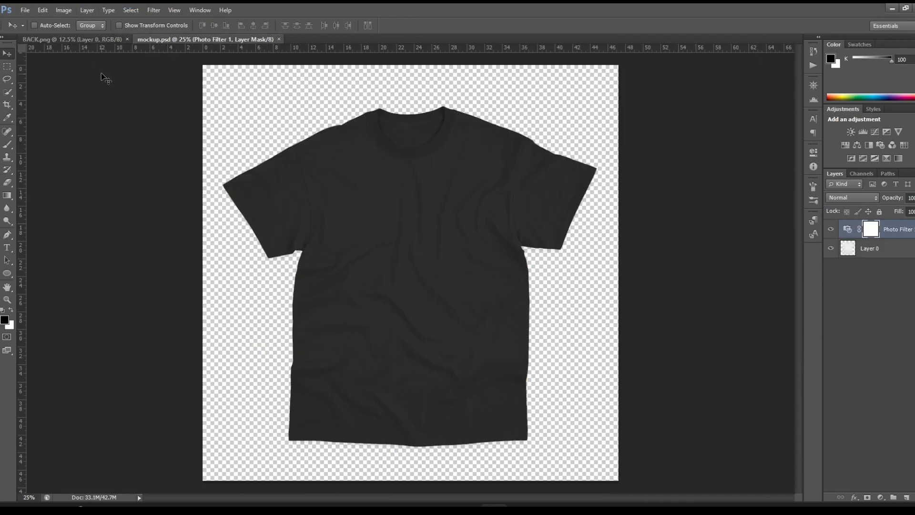
{"action": "left_click", "coordinate": [43, 10]}
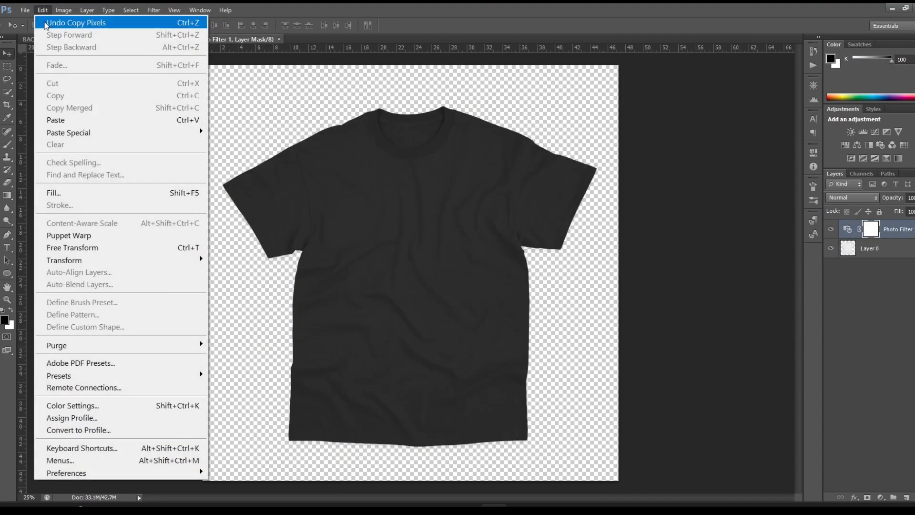
{"action": "left_click", "coordinate": [81, 121]}
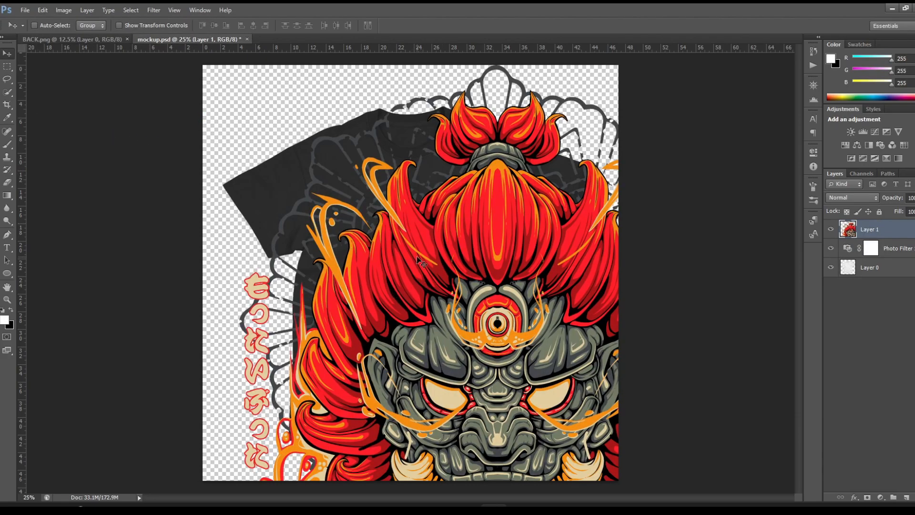
Step: Scale the pasted artwork proportionally to about 25.7% and center it on the shirt's torso below the collar
{"action": "key", "text": "ctrl+t"}
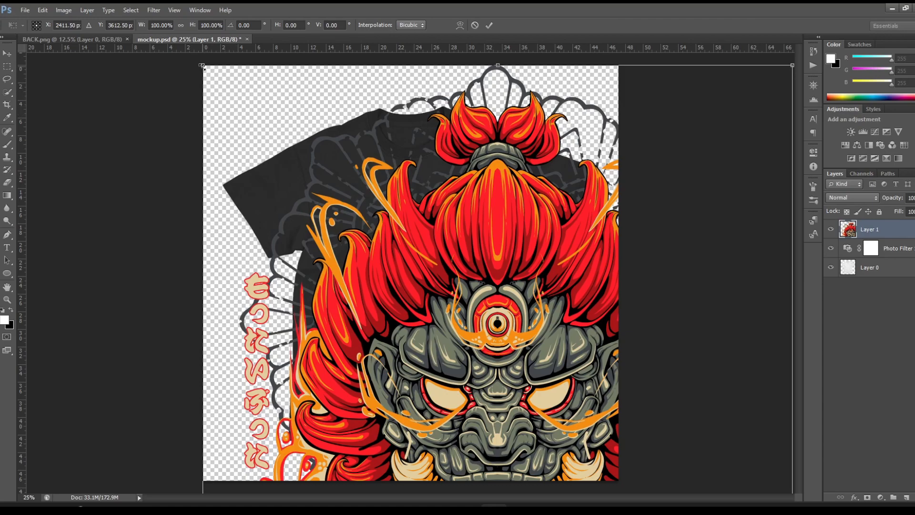
{"action": "left_click_drag", "start_coordinate": [199, 65], "coordinate": [410, 373]}
{"action": "left_click_drag", "start_coordinate": [493, 433], "coordinate": [313, 164]}
{"action": "left_click_drag", "start_coordinate": [237, 116], "coordinate": [401, 373]}
{"action": "left_click_drag", "start_coordinate": [496, 420], "coordinate": [414, 193]}
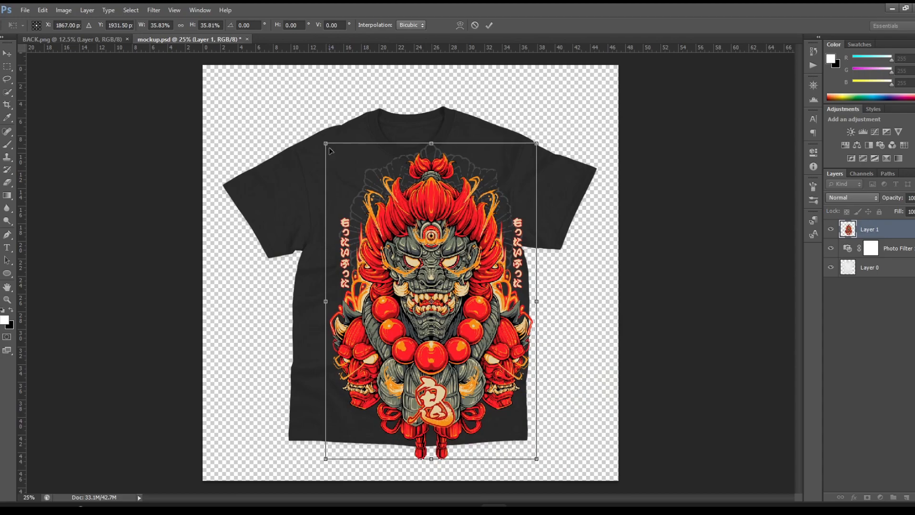
{"action": "left_click_drag", "start_coordinate": [325, 141], "coordinate": [385, 232]}
{"action": "left_click_drag", "start_coordinate": [451, 282], "coordinate": [417, 234]}
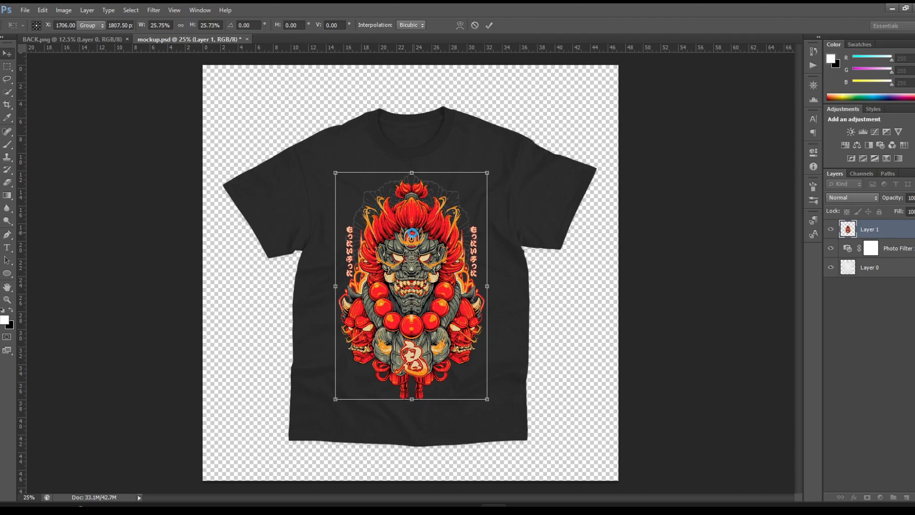
{"action": "key", "text": "Return"}
{"action": "left_click_drag", "start_coordinate": [417, 265], "coordinate": [419, 268]}
Step: Duplicate the artwork layer, Layer 1, and hide the original
{"action": "left_click_drag", "start_coordinate": [908, 241], "coordinate": [908, 497]}
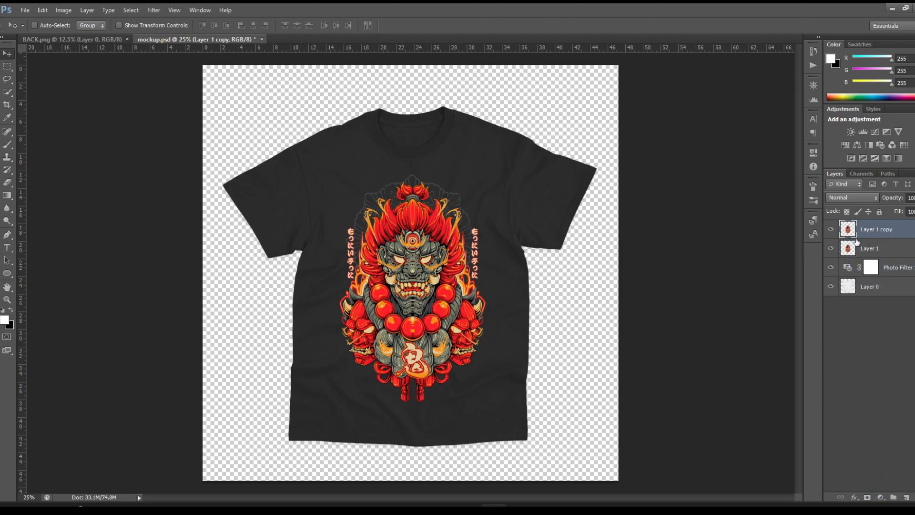
{"action": "left_click", "coordinate": [832, 249]}
Step: Apply the Displace filter to Layer 1 copy with horizontal and vertical scale 10, using displacement.psd as the displacement map
{"action": "left_click", "coordinate": [161, 15]}
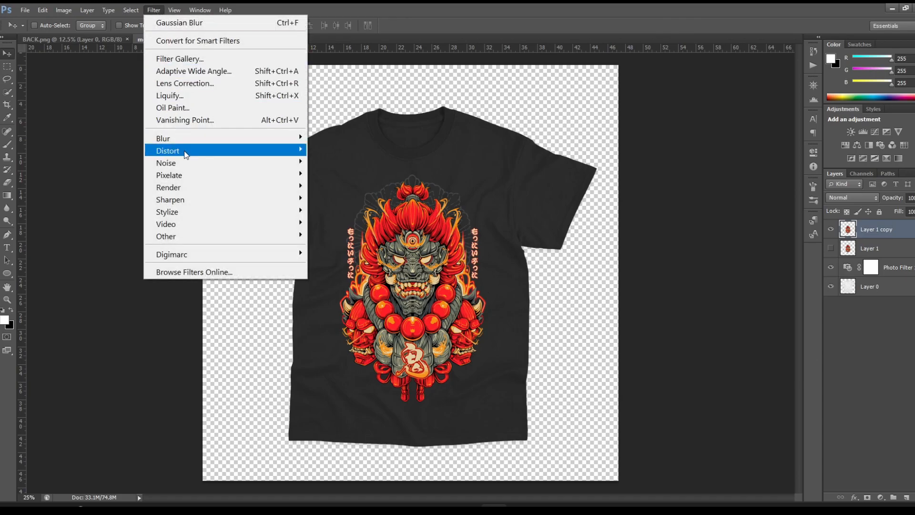
{"action": "mouse_move", "coordinate": [186, 151]}
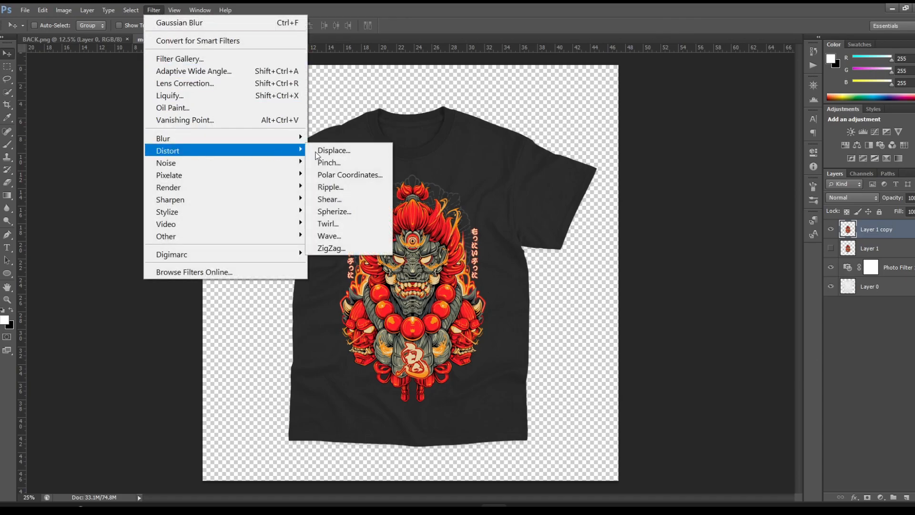
{"action": "left_click", "coordinate": [345, 153]}
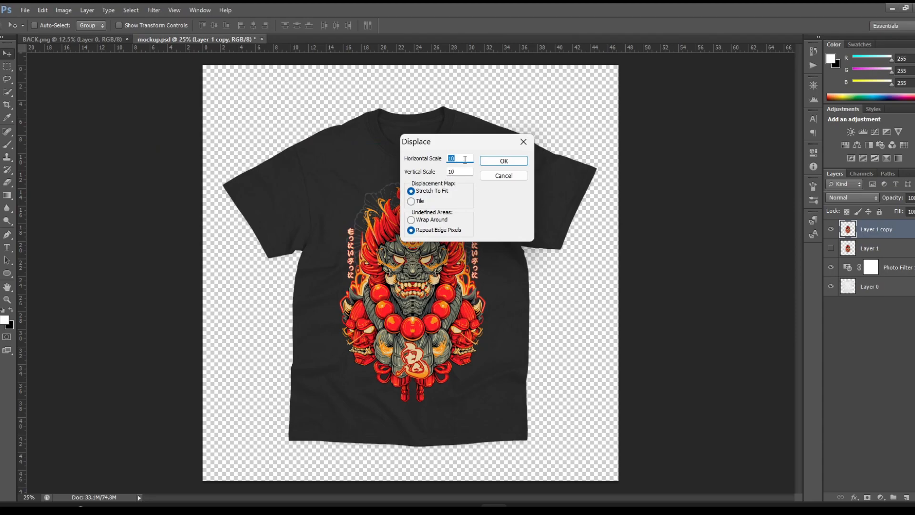
{"action": "left_click_drag", "start_coordinate": [465, 159], "coordinate": [433, 162]}
{"action": "left_click", "coordinate": [453, 158]}
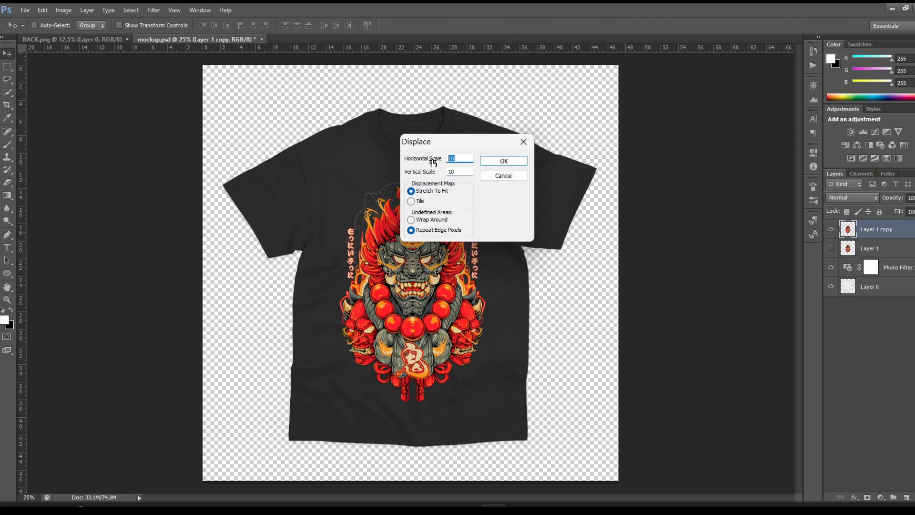
{"action": "left_click", "coordinate": [511, 161]}
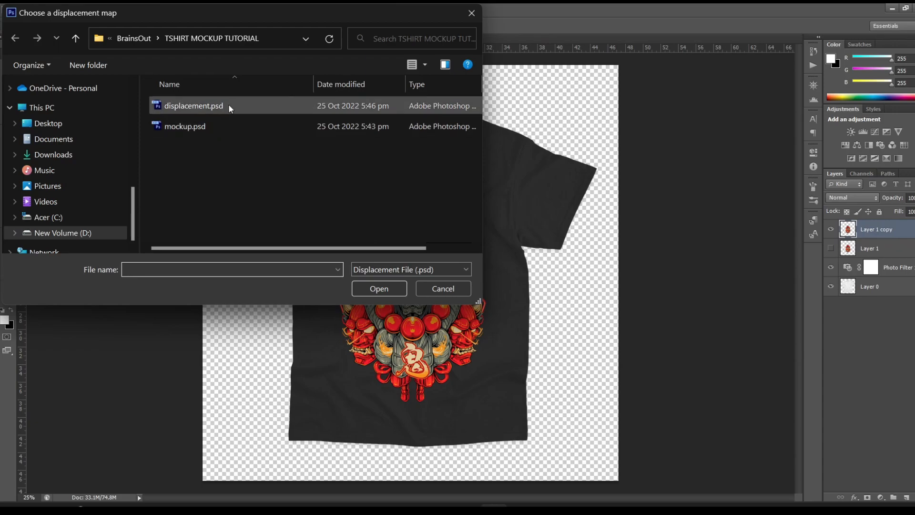
{"action": "left_click", "coordinate": [228, 104]}
{"action": "left_click", "coordinate": [377, 290]}
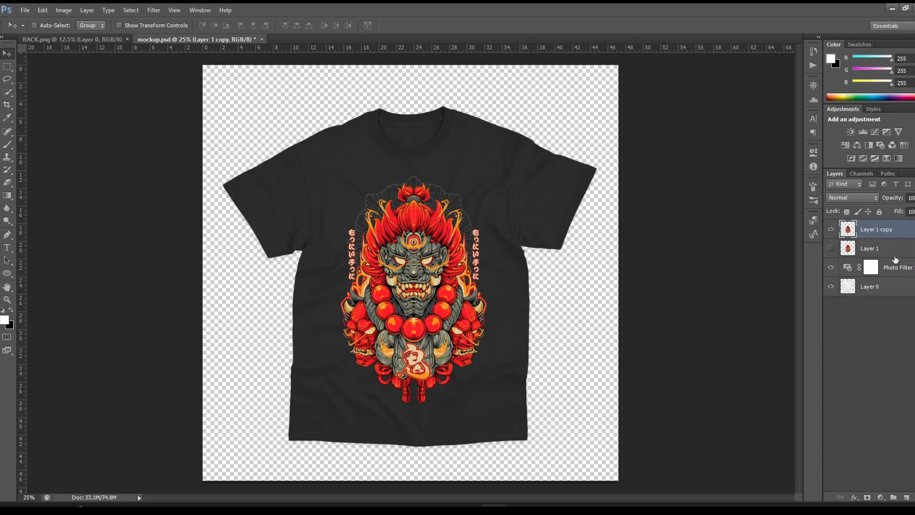
Step: In Layer 1 copy's blending options, split the underlying layer's black Blend If slider to 0 / 58
{"action": "double_click", "coordinate": [907, 233]}
{"action": "left_click_drag", "start_coordinate": [589, 180], "coordinate": [587, 175]}
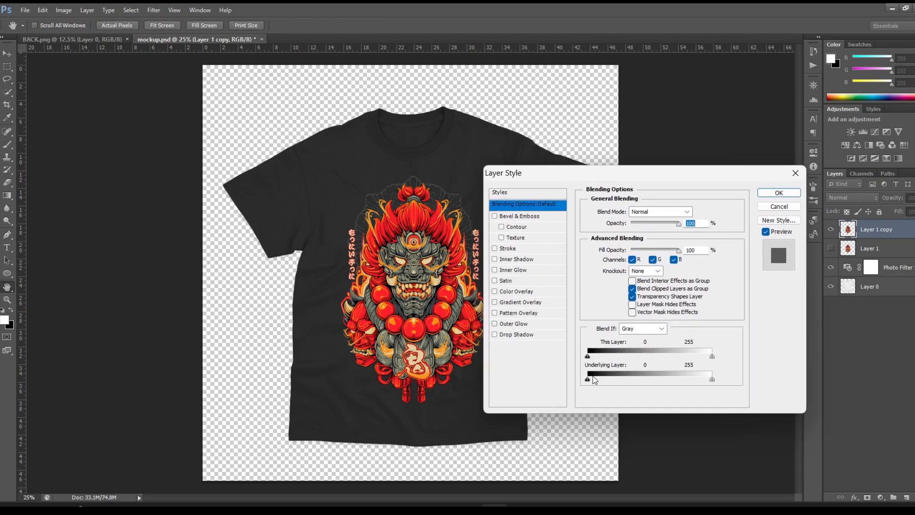
{"action": "mouse_move", "coordinate": [588, 380]}
{"action": "left_mouse_down"}
{"action": "mouse_move", "coordinate": [622, 380]}
{"action": "mouse_move", "coordinate": [589, 380]}
{"action": "left_mouse_up"}
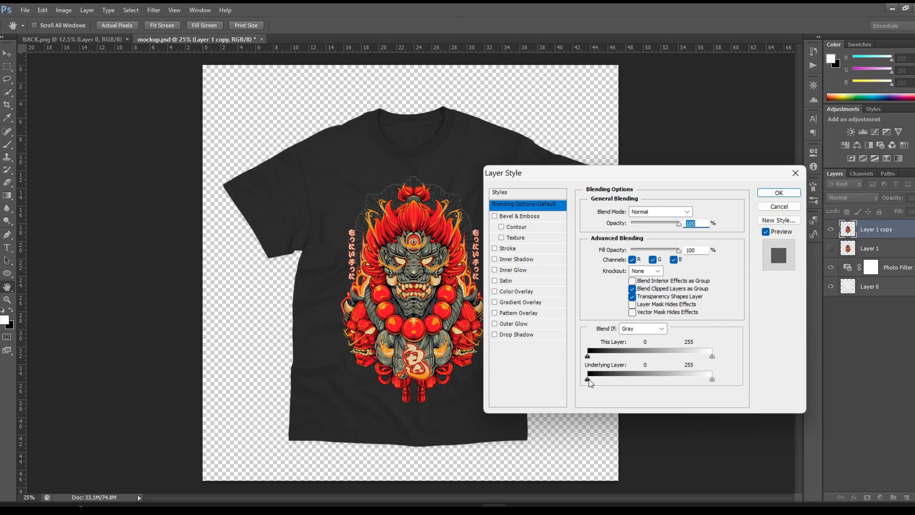
{"action": "key", "text": "alt"}
{"action": "left_click_drag", "start_coordinate": [588, 379], "coordinate": [617, 376]}
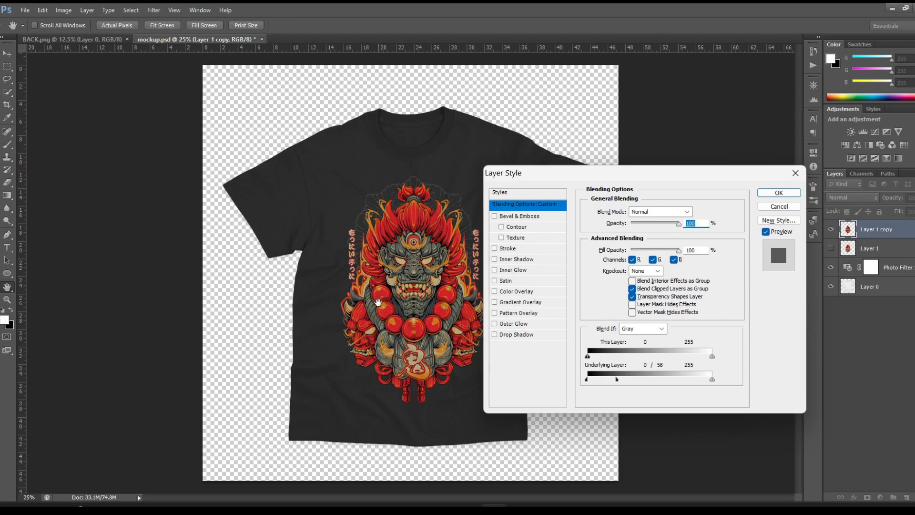
Step: Raise the lower half of the underlying layer's black Blend If slider to 29, giving a 29 / 58 split
{"action": "key", "text": "ctrl+plus"}
{"action": "key", "text": "ctrl+plus"}
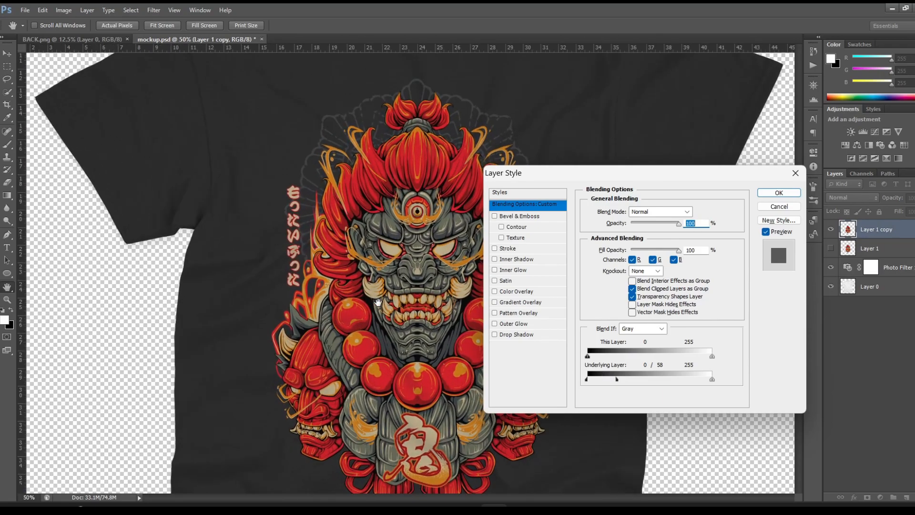
{"action": "key", "text": "ctrl+plus"}
{"action": "key", "text": "ctrl+plus"}
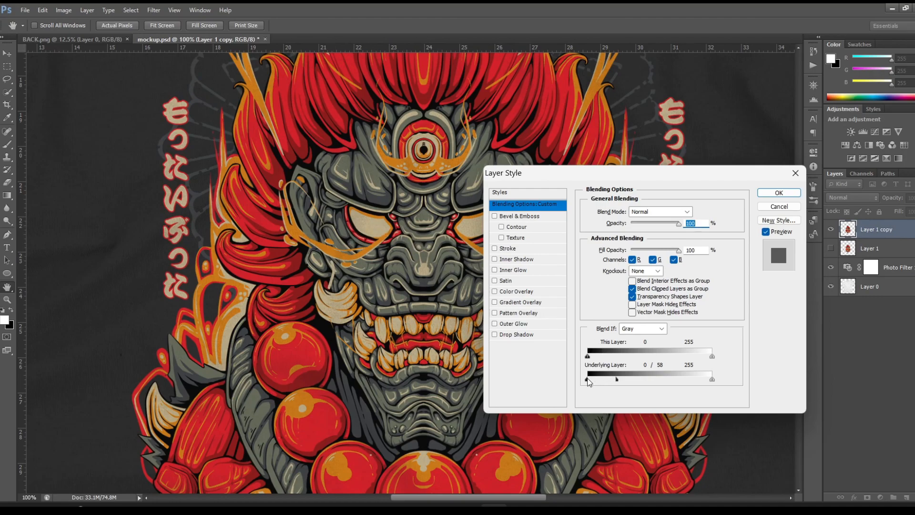
{"action": "left_click_drag", "start_coordinate": [588, 379], "coordinate": [601, 385]}
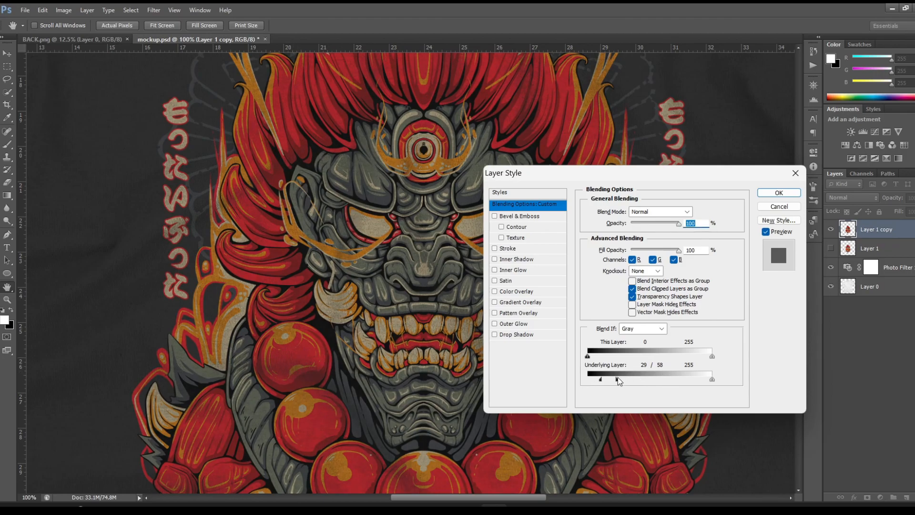
Step: Lower the upper half of the underlying layer's black Blend If slider to 49 and apply the 29 / 49 split
{"action": "left_click_drag", "start_coordinate": [617, 379], "coordinate": [614, 384]}
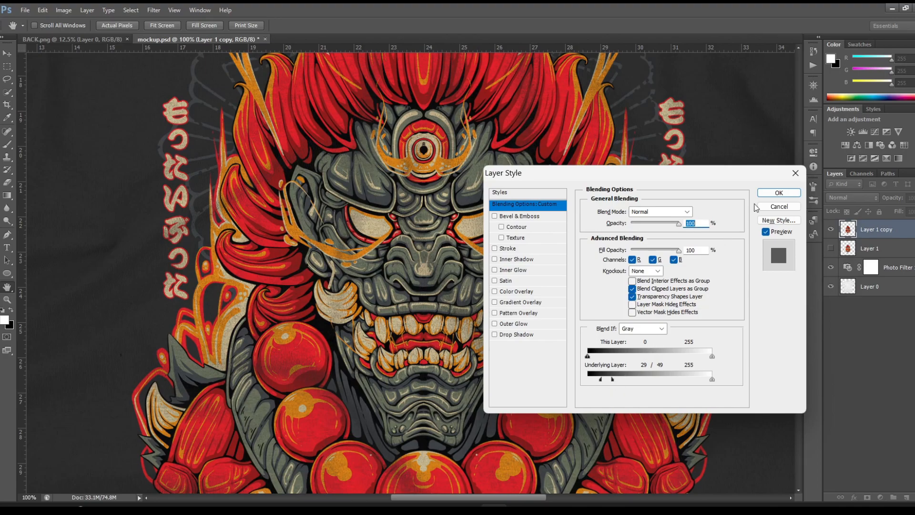
{"action": "left_click", "coordinate": [779, 193]}
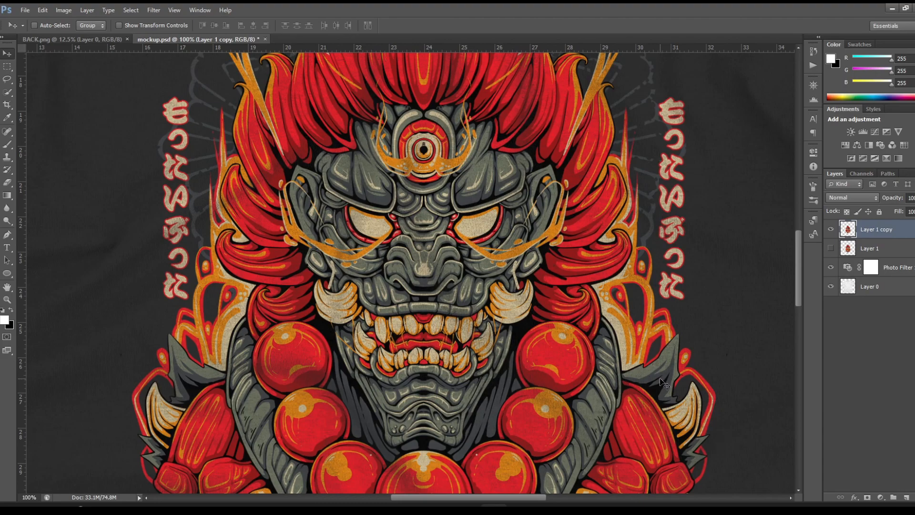
Step: Inspect the fabric texture showing through the artwork, from the face down to the lower masks and back up to the hair
{"action": "scroll", "coordinate": [500, 307], "scroll_direction": "down", "scroll_amount": 5}
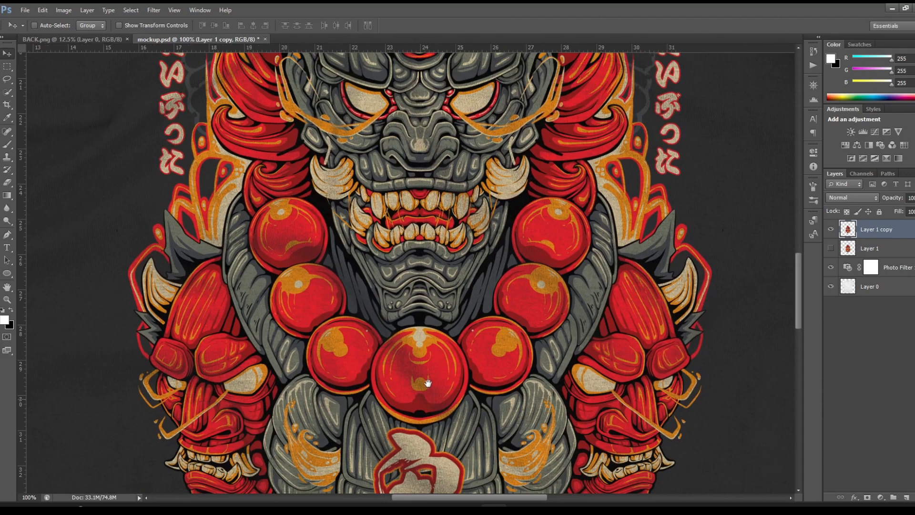
{"action": "scroll", "coordinate": [443, 420], "scroll_direction": "down", "scroll_amount": 3}
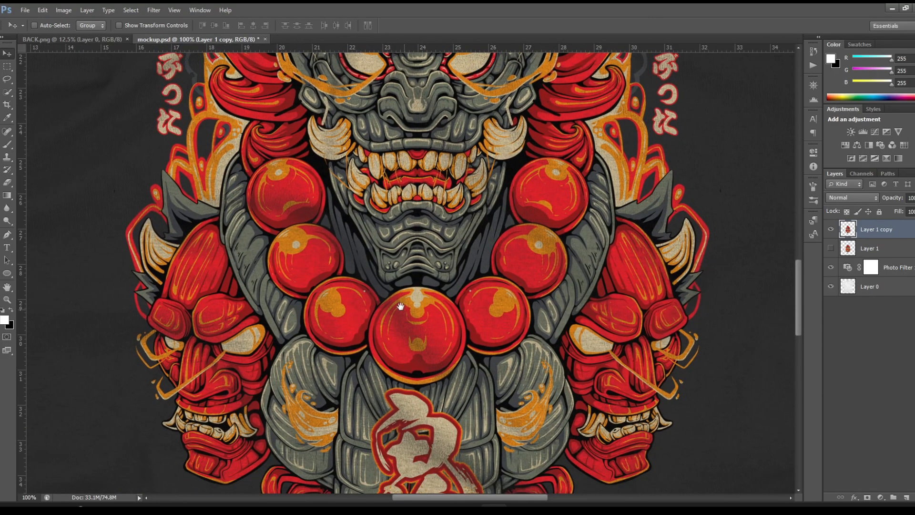
{"action": "left_click_drag", "start_coordinate": [602, 392], "coordinate": [549, 312]}
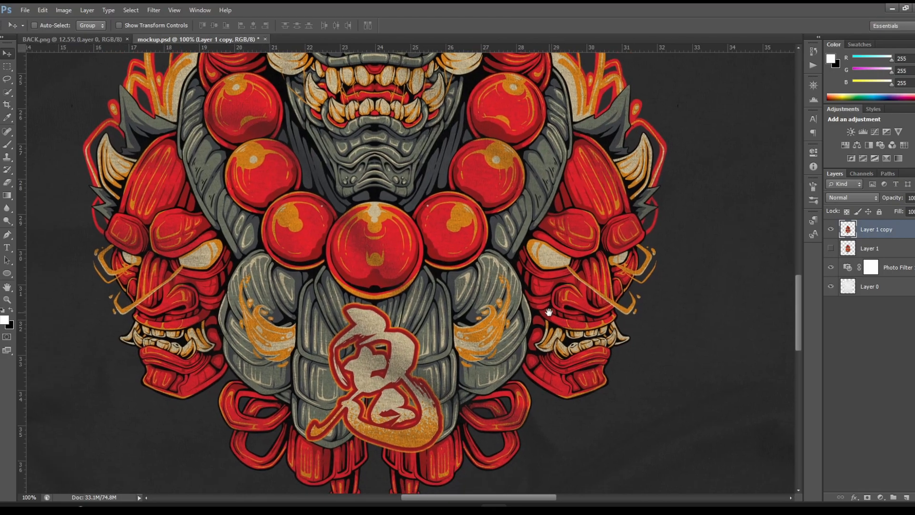
{"action": "left_click_drag", "start_coordinate": [436, 350], "coordinate": [467, 308]}
{"action": "mouse_move", "coordinate": [391, 246]}
{"action": "left_mouse_down"}
{"action": "mouse_move", "coordinate": [363, 359]}
{"action": "mouse_move", "coordinate": [334, 394]}
{"action": "left_mouse_up"}
{"action": "left_click_drag", "start_coordinate": [325, 214], "coordinate": [355, 326]}
{"action": "mouse_move", "coordinate": [335, 254]}
{"action": "left_mouse_down"}
{"action": "mouse_move", "coordinate": [329, 289]}
{"action": "mouse_move", "coordinate": [339, 305]}
{"action": "mouse_move", "coordinate": [355, 295]}
{"action": "mouse_move", "coordinate": [353, 320]}
{"action": "left_mouse_up"}
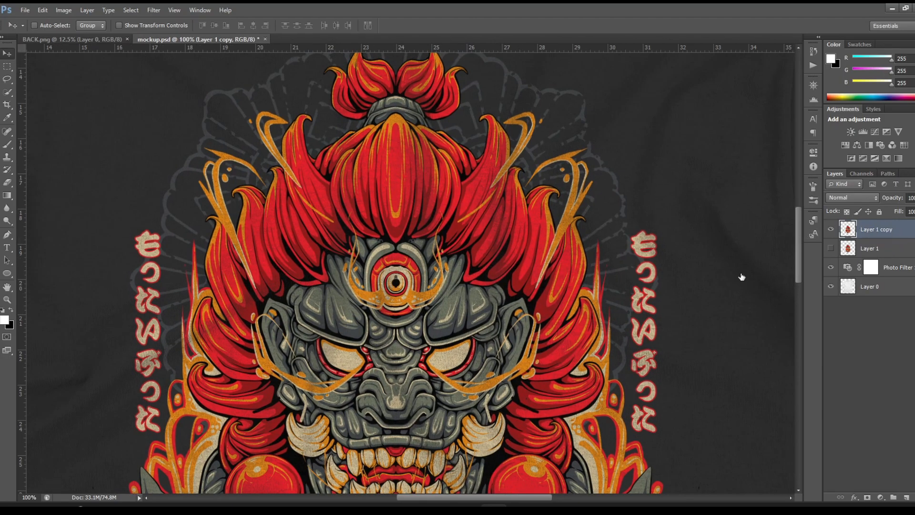
Step: Reopen Layer 1 copy's blending options and set the underlying layer's black Blend If split to 23 / 48
{"action": "double_click", "coordinate": [903, 233]}
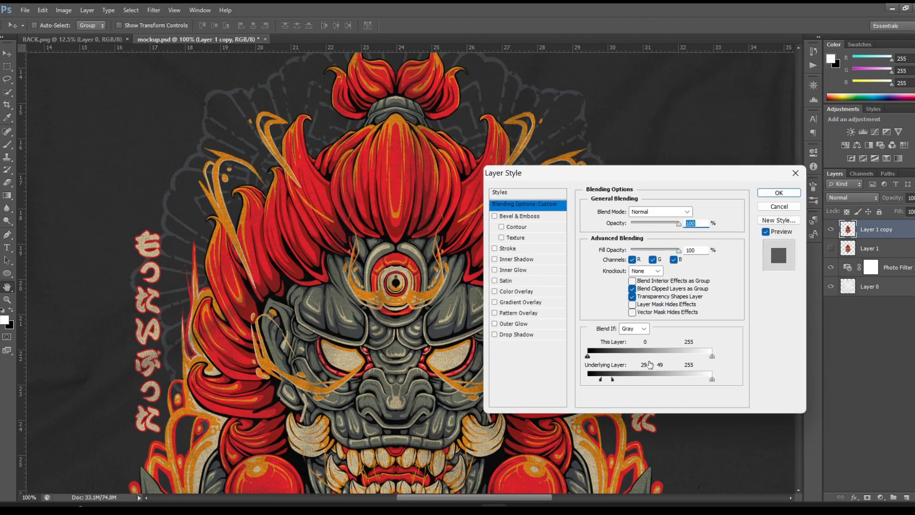
{"action": "left_click_drag", "start_coordinate": [600, 381], "coordinate": [610, 382]}
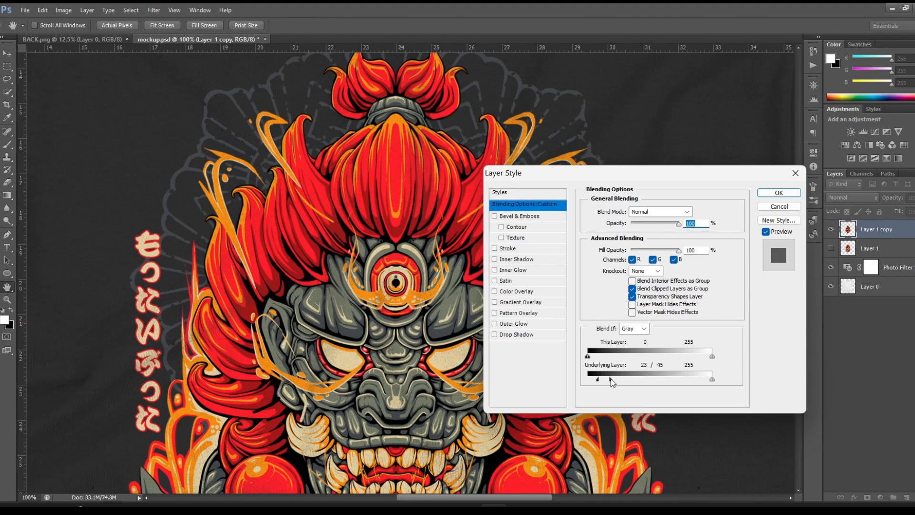
{"action": "left_click_drag", "start_coordinate": [610, 382], "coordinate": [613, 381]}
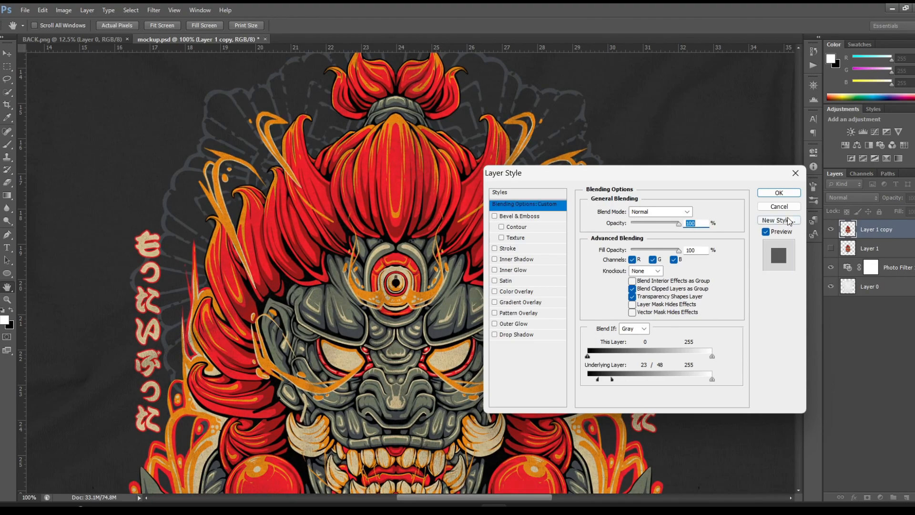
{"action": "left_click", "coordinate": [780, 194]}
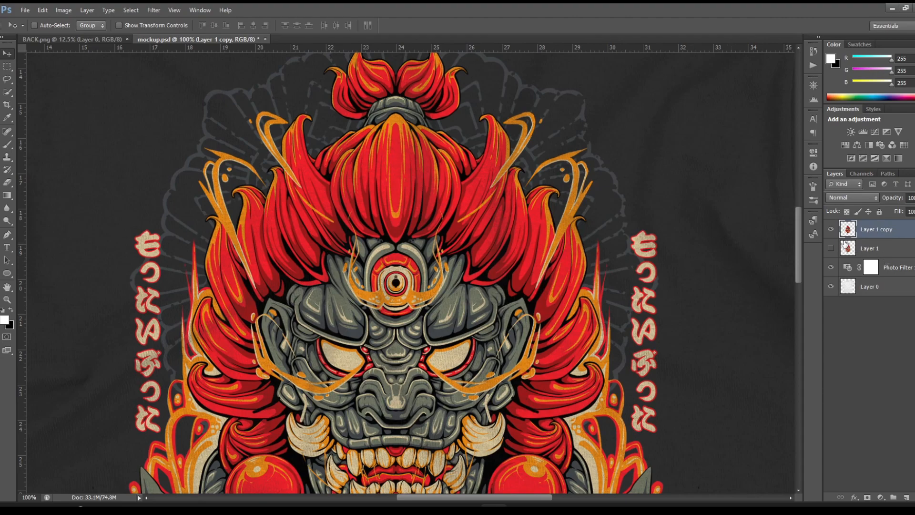
Step: Compare the original Layer 1 with the blended Layer 1 copy by swapping their visibility, then view the blended design on the shirt
{"action": "left_click", "coordinate": [831, 230]}
{"action": "left_click", "coordinate": [831, 248]}
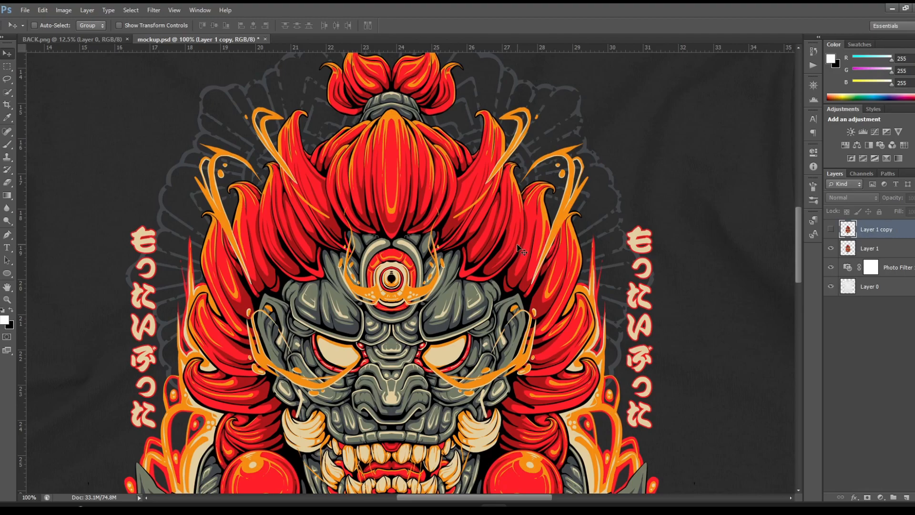
{"action": "left_click", "coordinate": [831, 249]}
{"action": "left_click", "coordinate": [830, 229]}
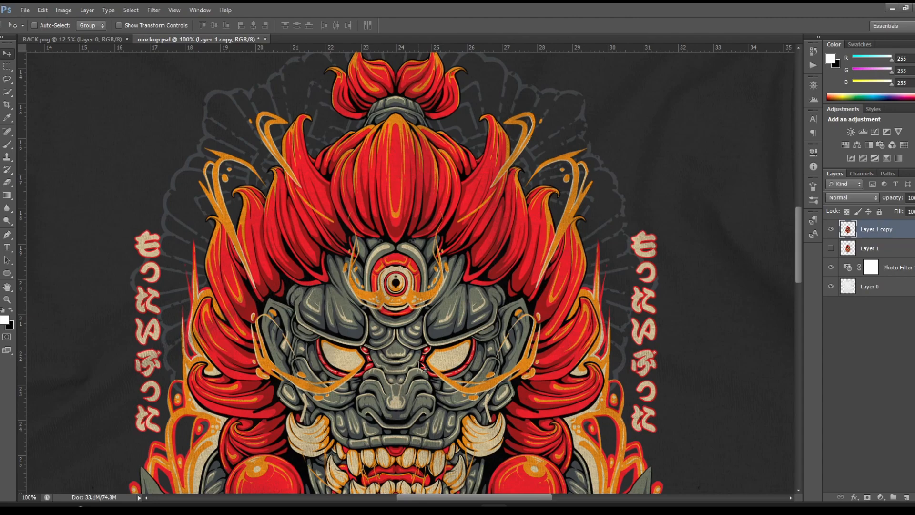
{"action": "key", "text": "ctrl+minus"}
{"action": "key", "text": "ctrl+minus"}
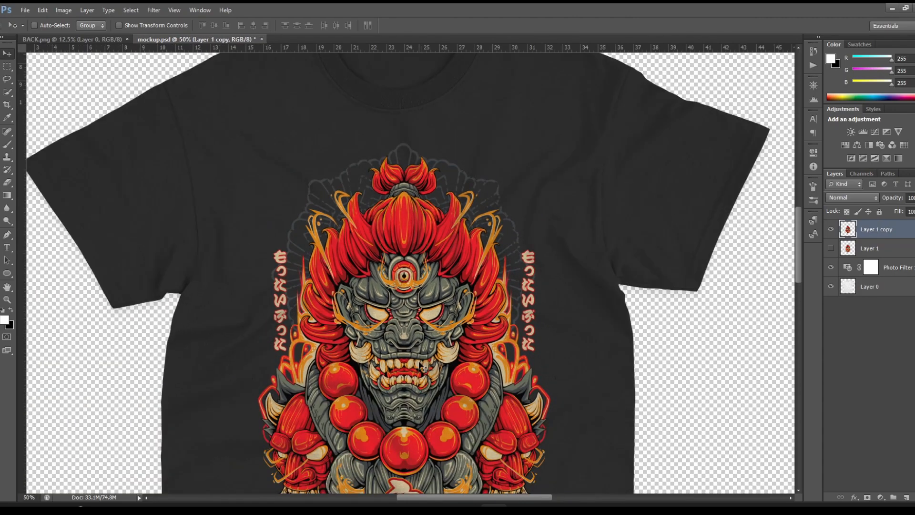